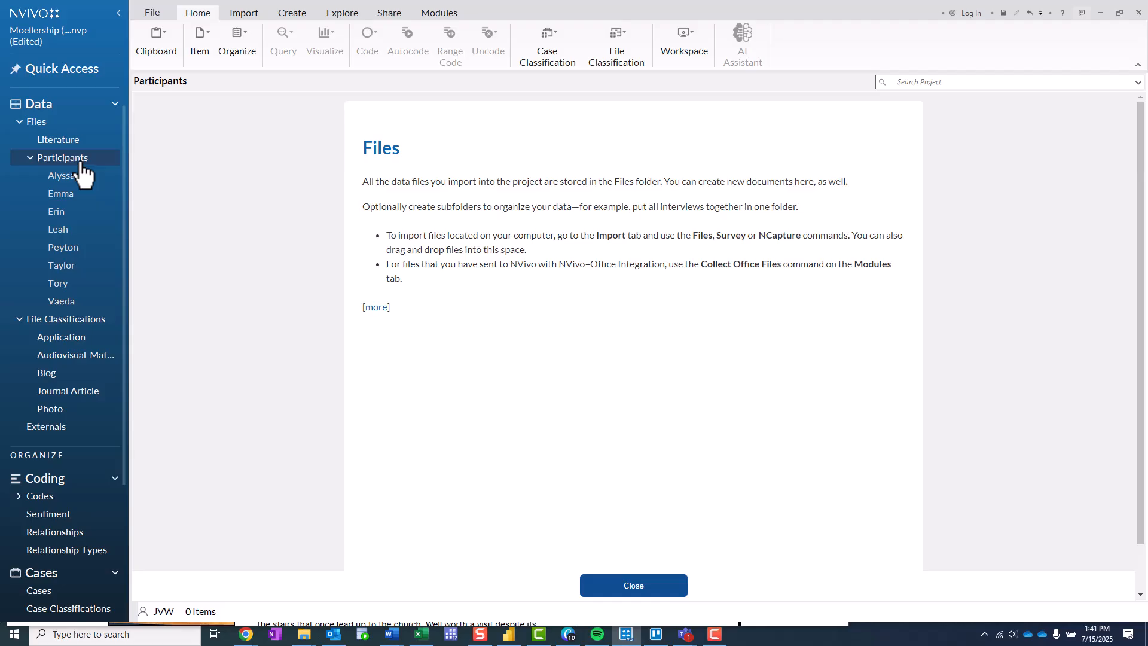
# - Look through the files in the first three participants' folders
pyautogui.click(64, 180)
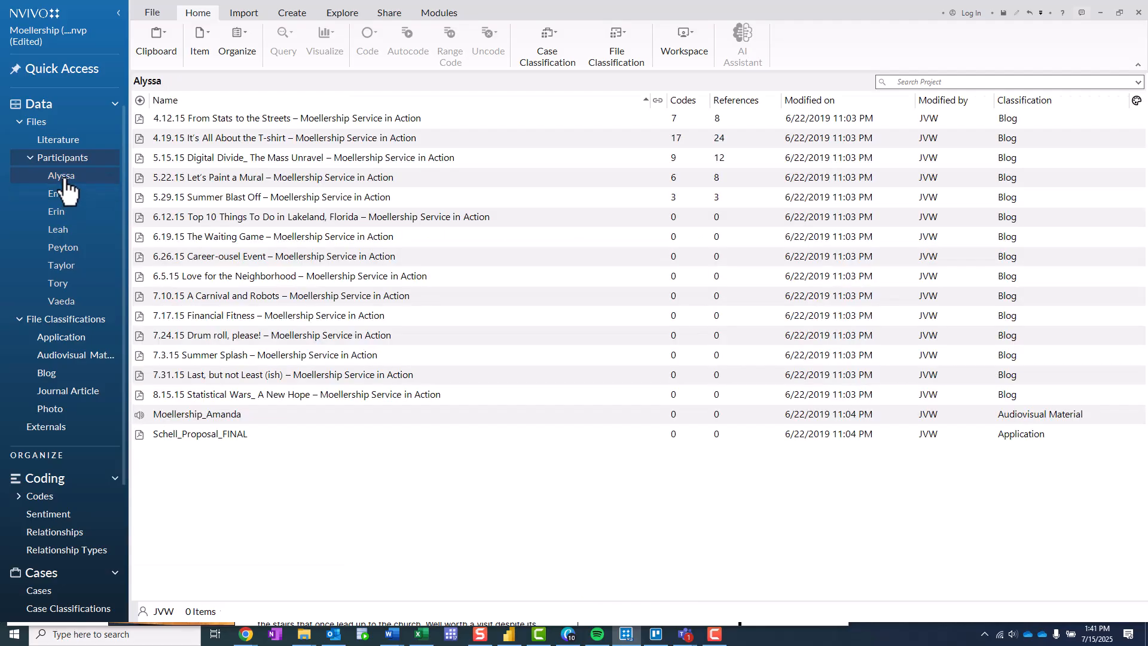
pyautogui.click(64, 195)
pyautogui.click(65, 213)
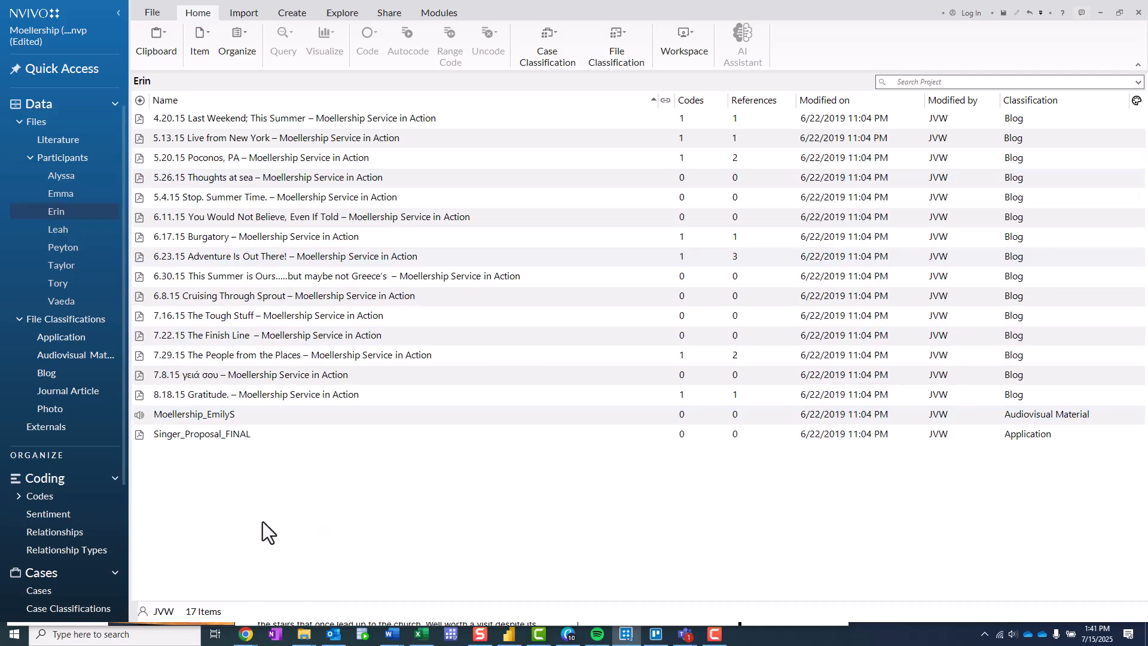
# - Create a new case classification named Student
pyautogui.scroll(-1, 102, 558)
pyautogui.click(79, 586)
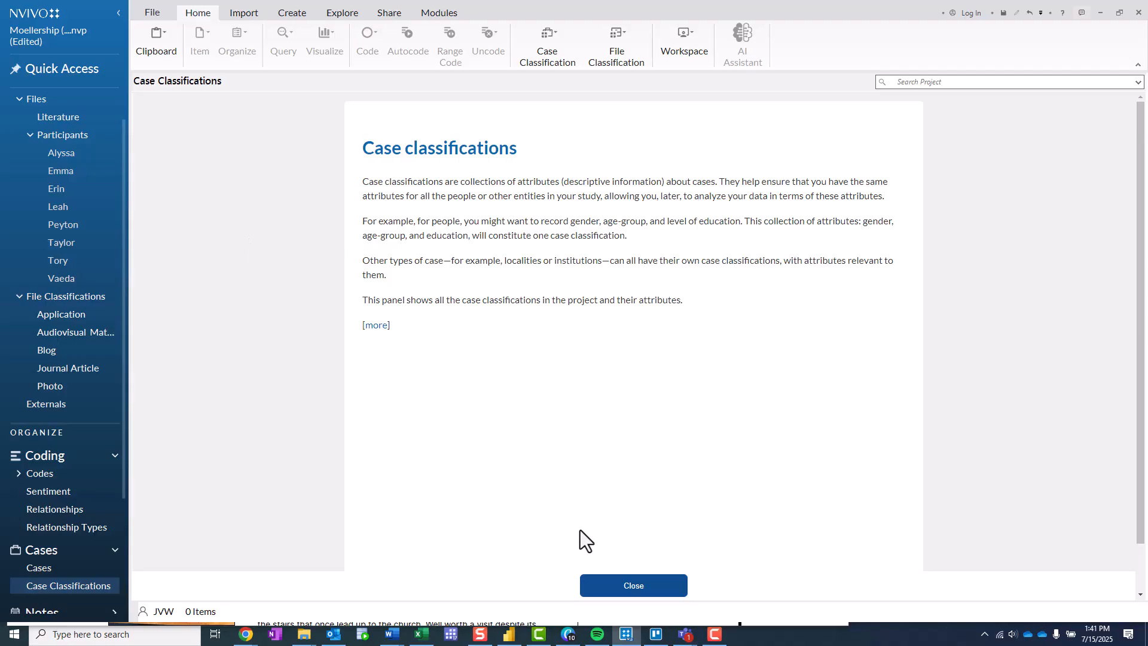
pyautogui.click(601, 591)
pyautogui.rightClick(281, 248)
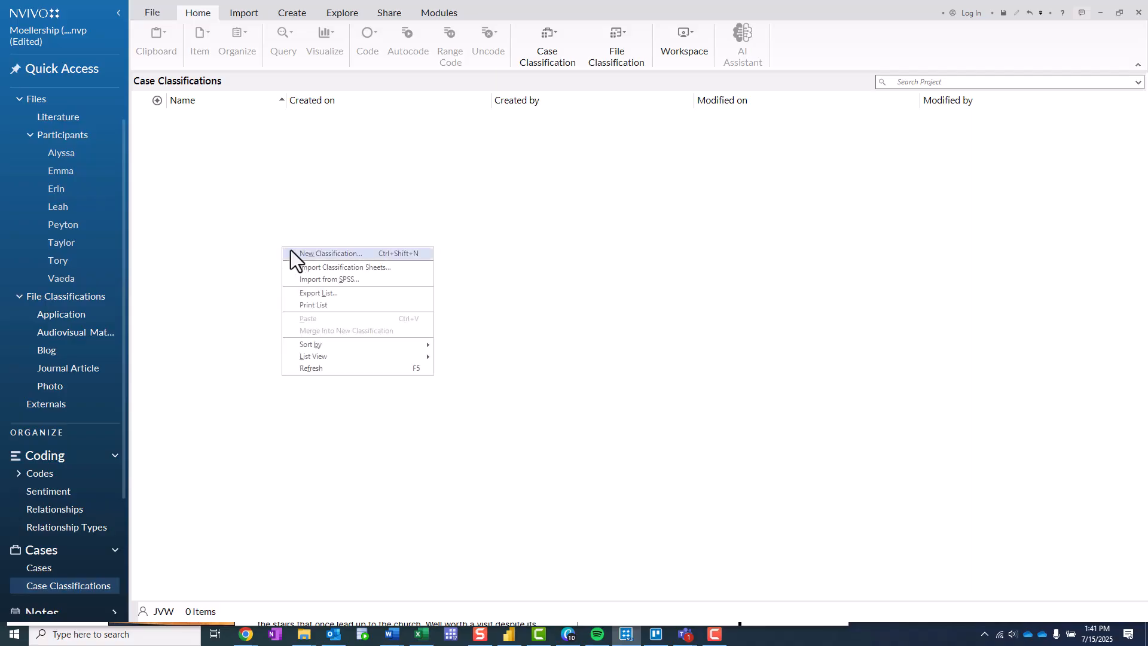
pyautogui.click(295, 253)
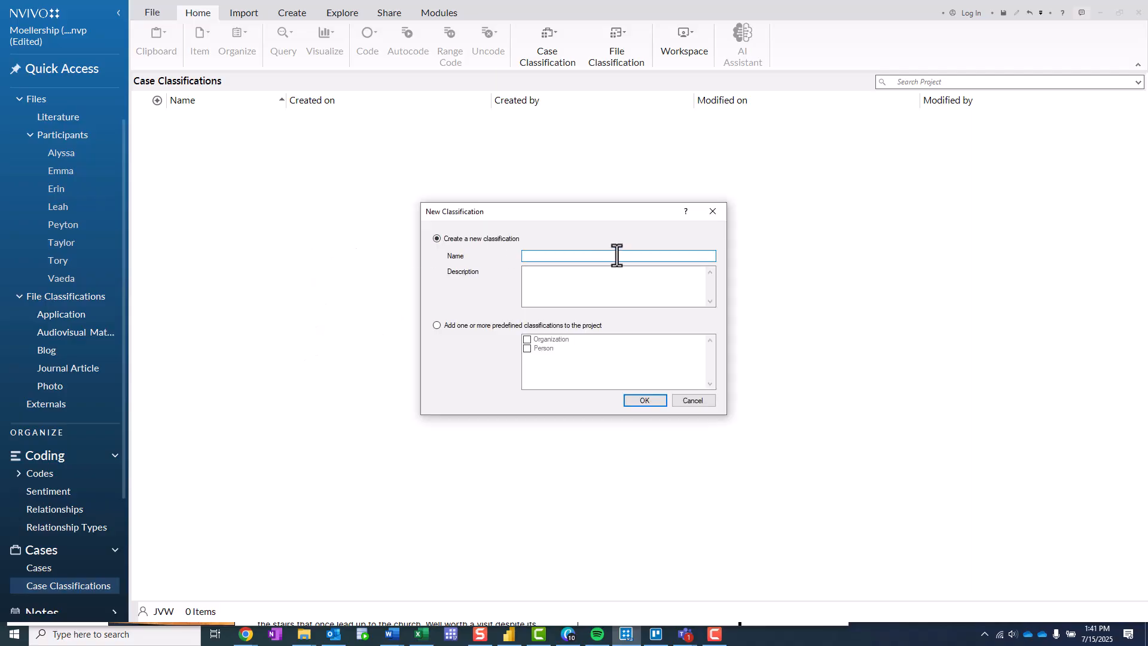
pyautogui.write('Student')
pyautogui.click(645, 400)
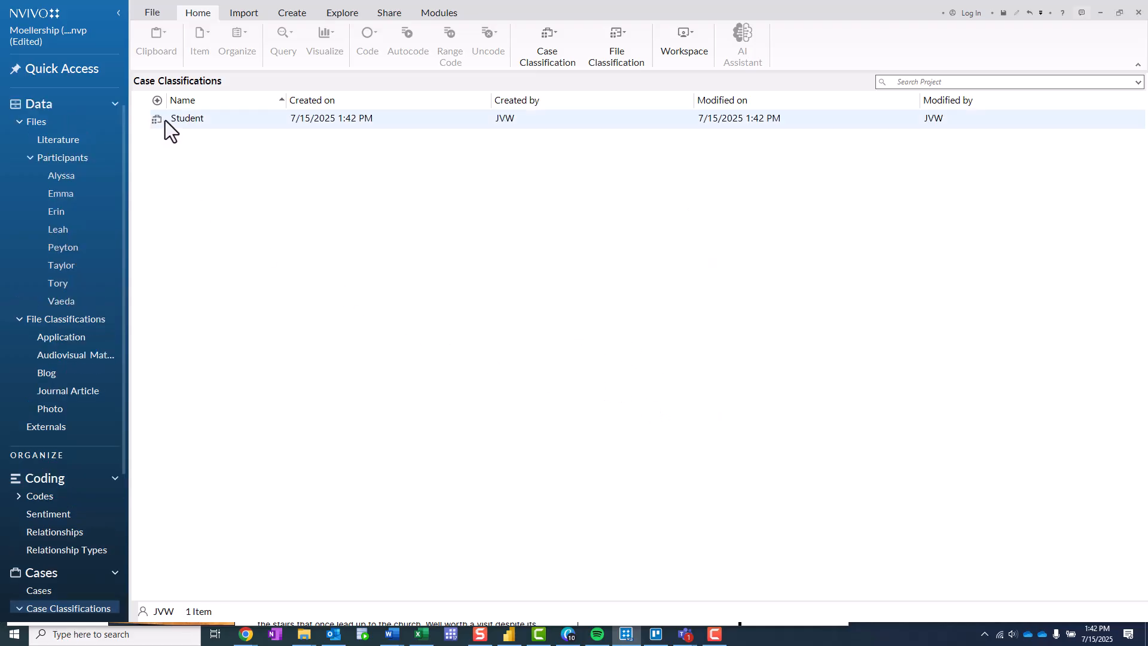
# - Start a new text attribute named Year in School for the Student classification
pyautogui.scroll(-3, 103, 443)
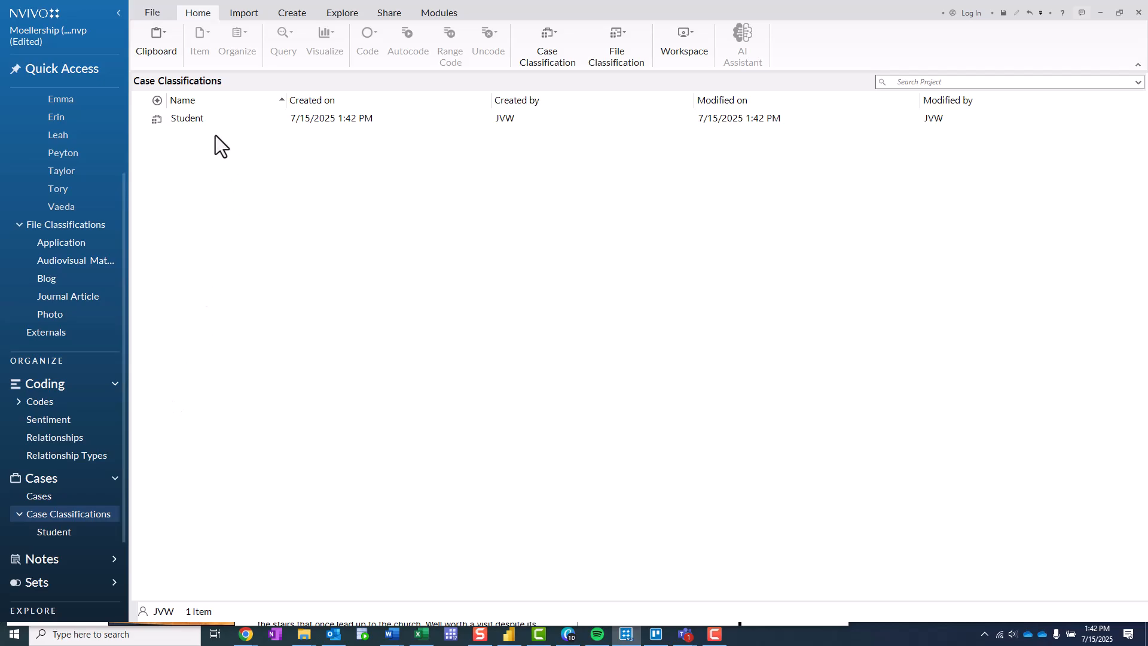
pyautogui.click(209, 121)
pyautogui.rightClick(209, 121)
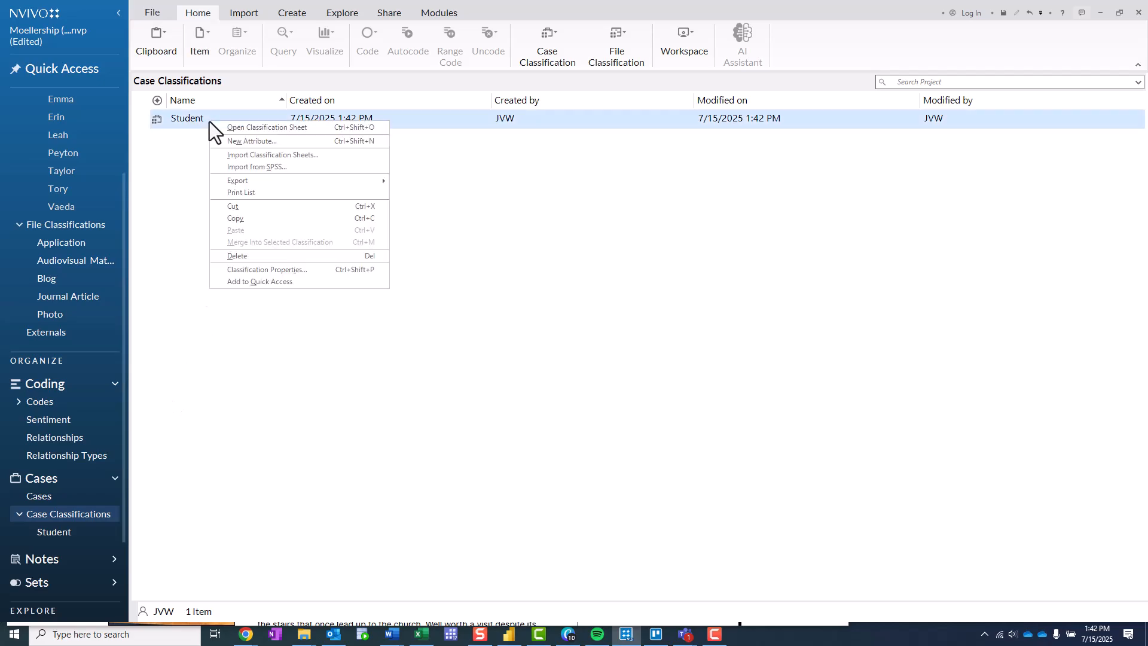
pyautogui.click(243, 141)
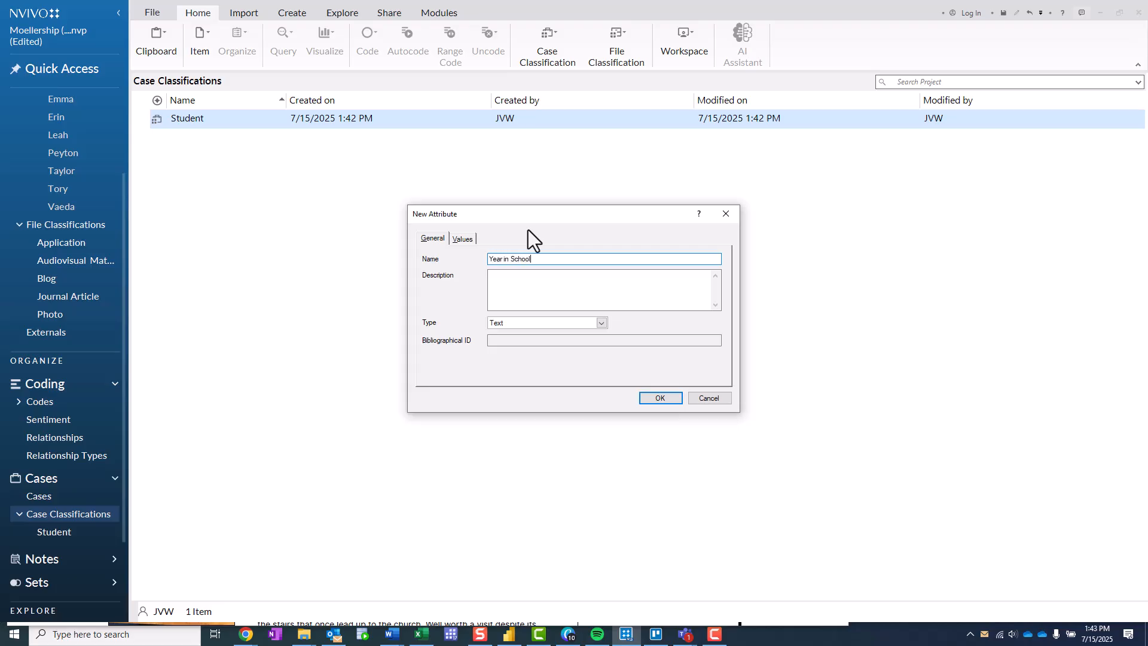
# - Add the values Graduate Student and Undergraduate Student to the Year in School attribute and save it
pyautogui.click(464, 239)
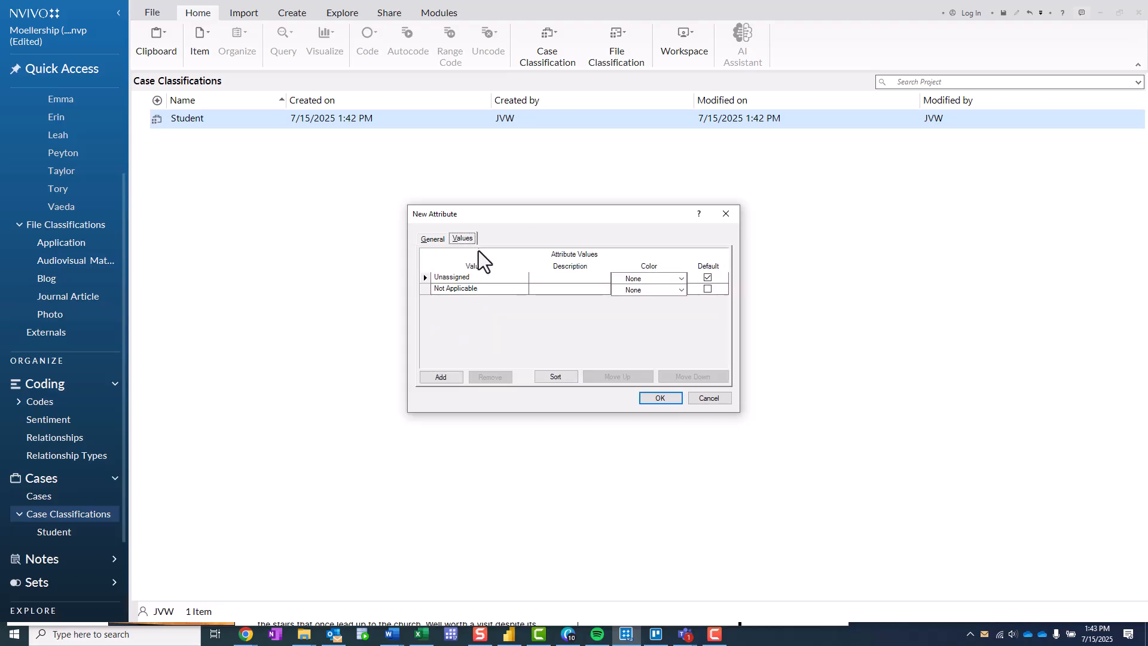
pyautogui.click(442, 377)
pyautogui.write('Graduate Student')
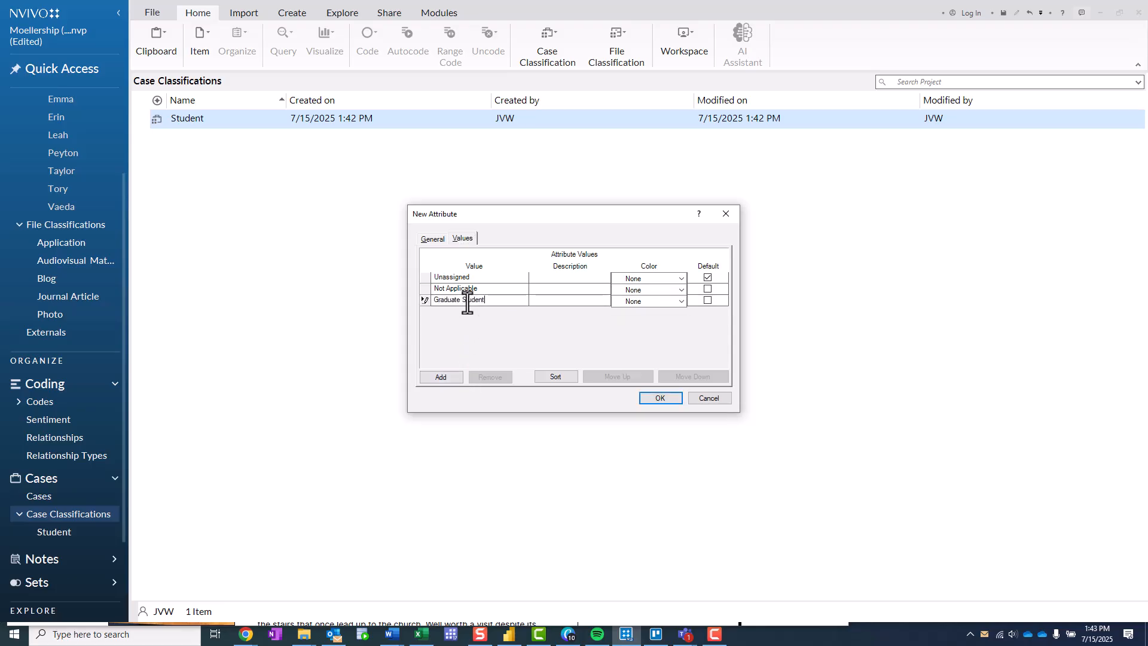
pyautogui.click(427, 378)
pyautogui.write('Undergradu')
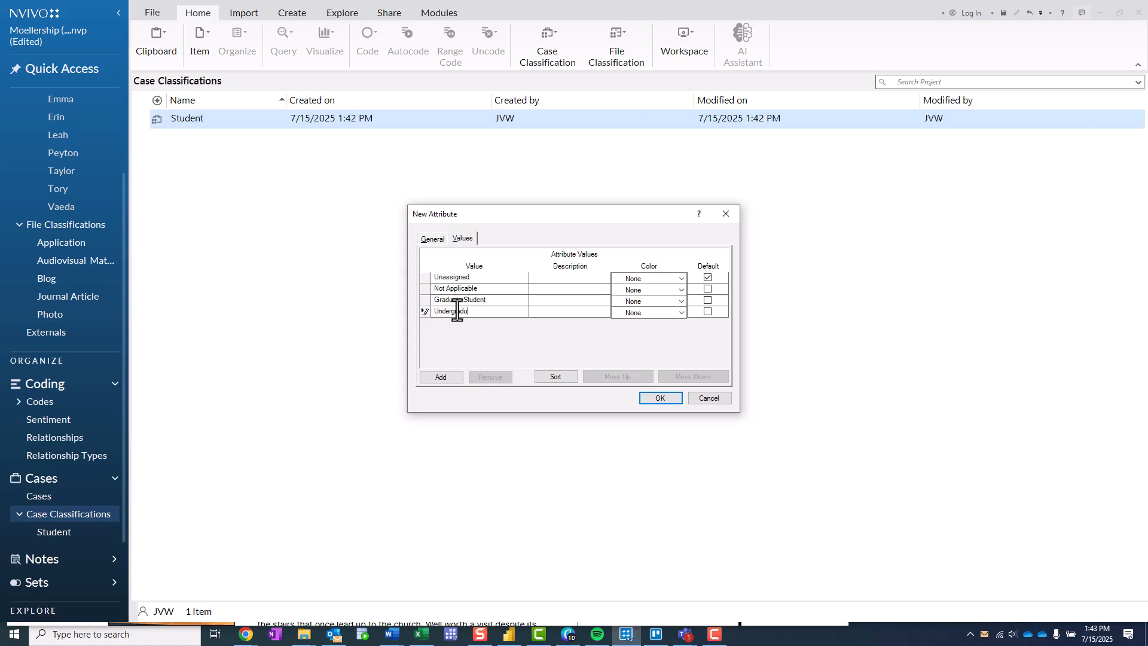
pyautogui.write('ate Studet')
pyautogui.press('BackSpace')
pyautogui.press('BackSpace')
pyautogui.write('ent')
pyautogui.click(654, 399)
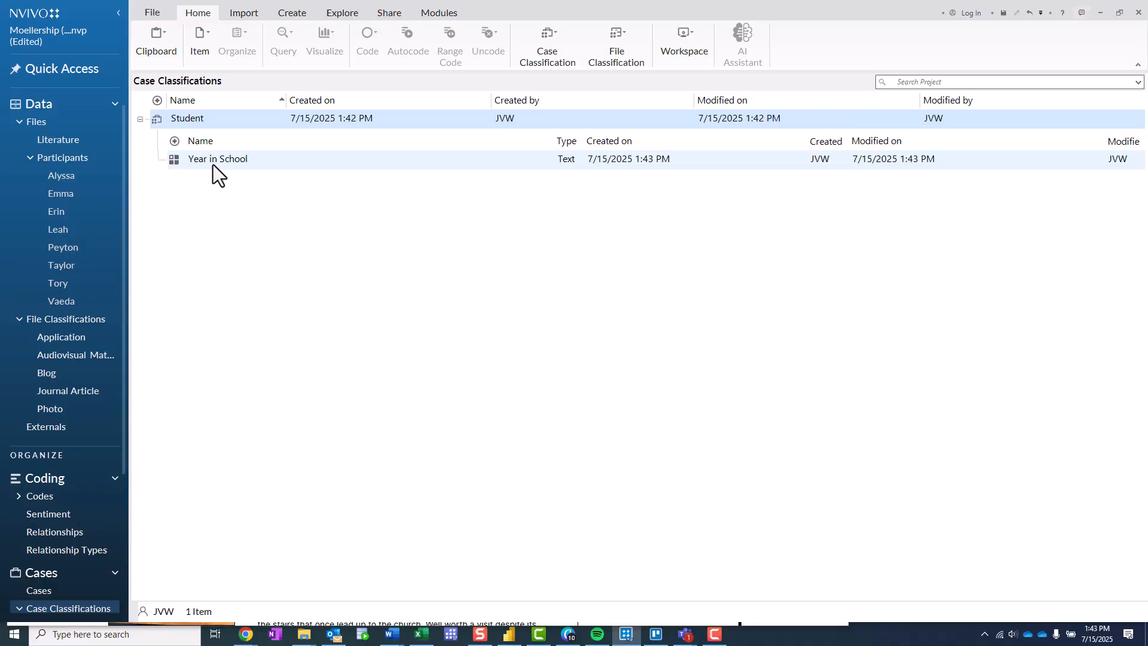
# - Start another text attribute for the Student classification, named Type of Service
pyautogui.rightClick(202, 120)
pyautogui.click(303, 168)
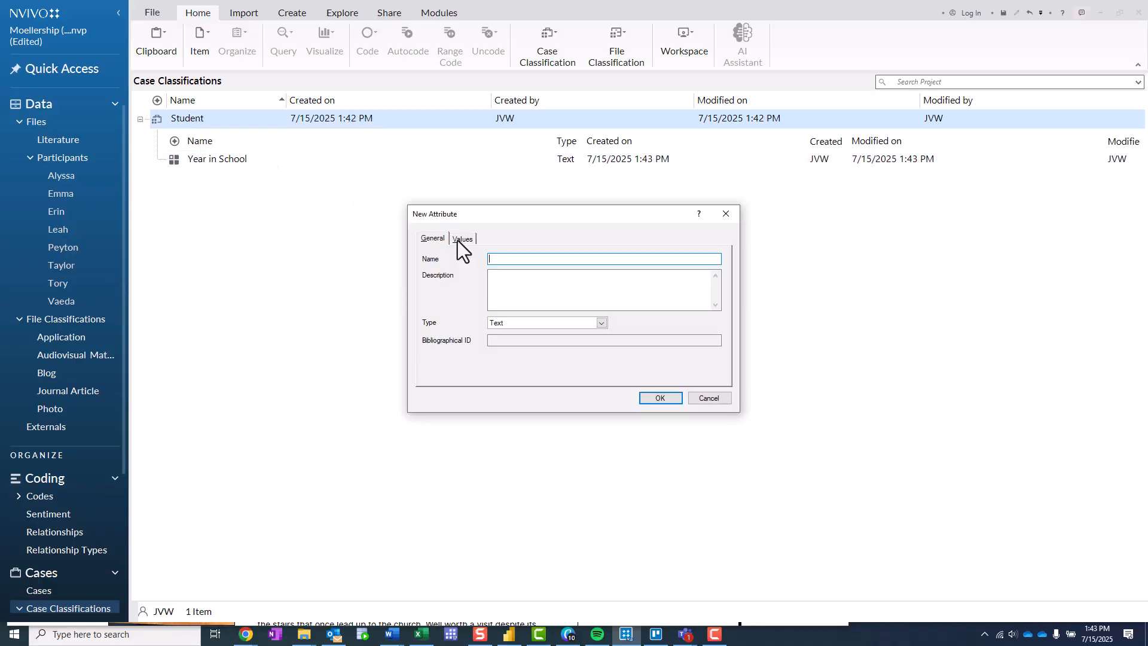
pyautogui.write('Tyope')
pyautogui.press('BackSpace')
pyautogui.press('BackSpace')
pyautogui.press('BackSpace')
pyautogui.write('pe of Service')
# - Add the values Direct, Indirect, Research and Advocacy to the Type of Service attribute and save it
pyautogui.click(463, 239)
pyautogui.click(439, 377)
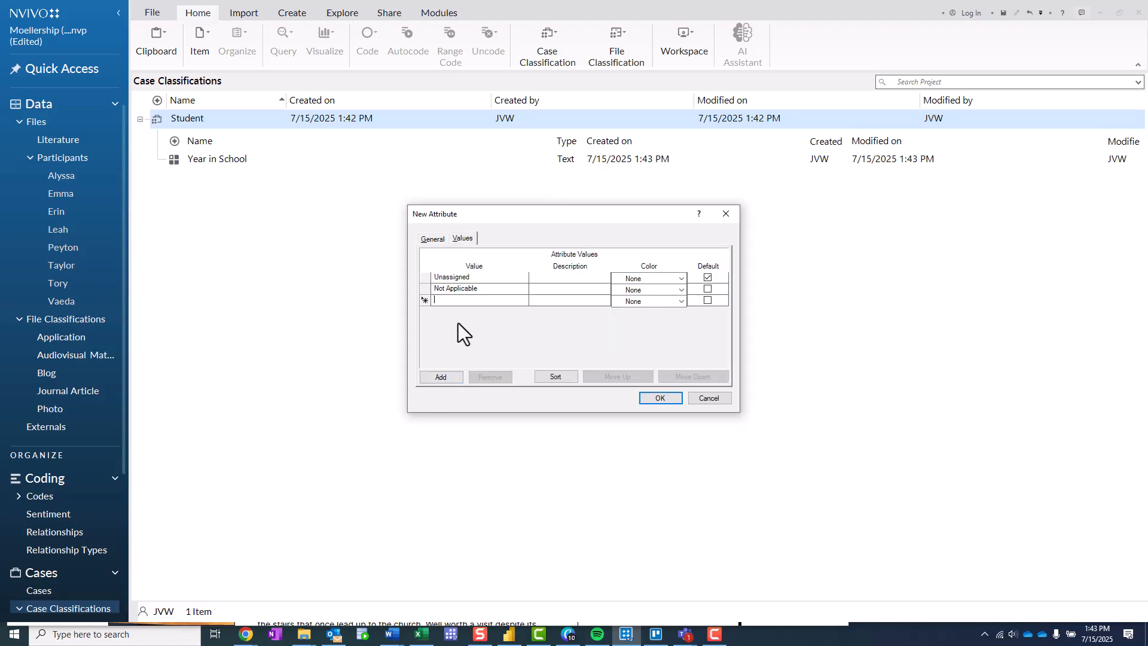
pyautogui.write('Direct')
pyautogui.click(442, 375)
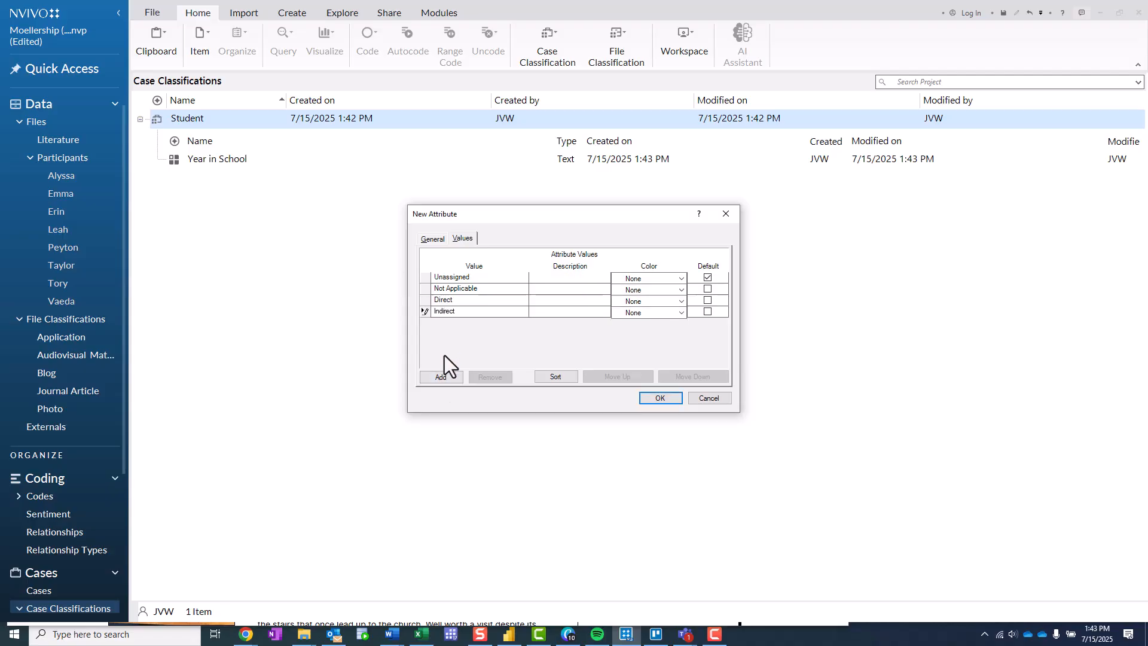
pyautogui.click(437, 380)
pyautogui.write('Research')
pyautogui.click(450, 378)
pyautogui.write('Advocacy')
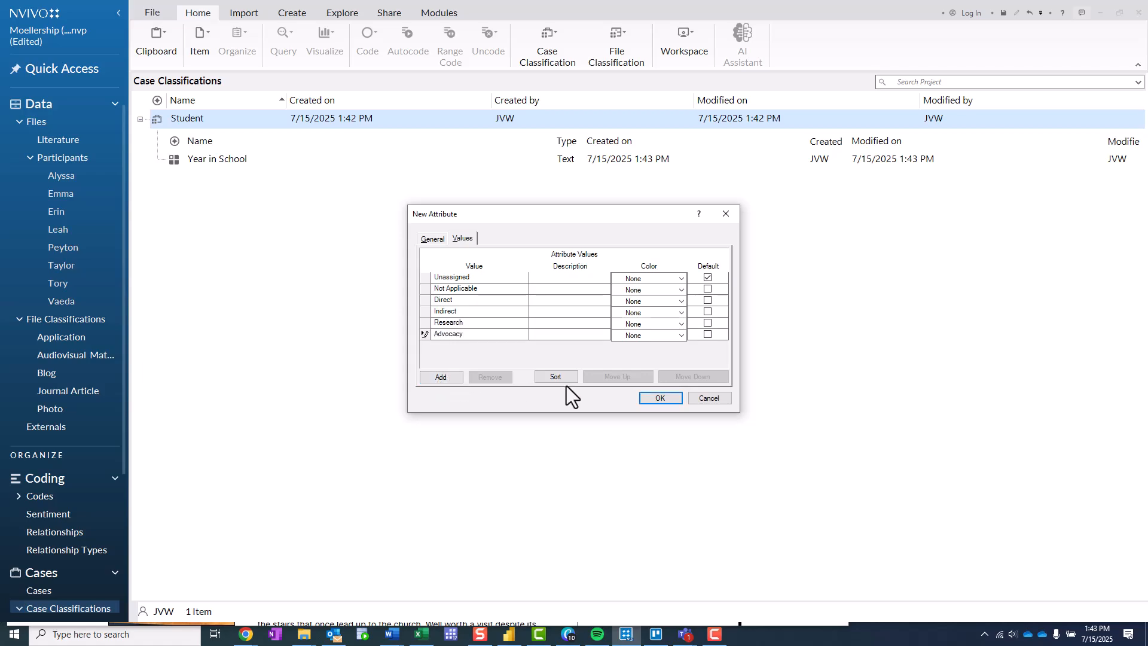
pyautogui.click(662, 397)
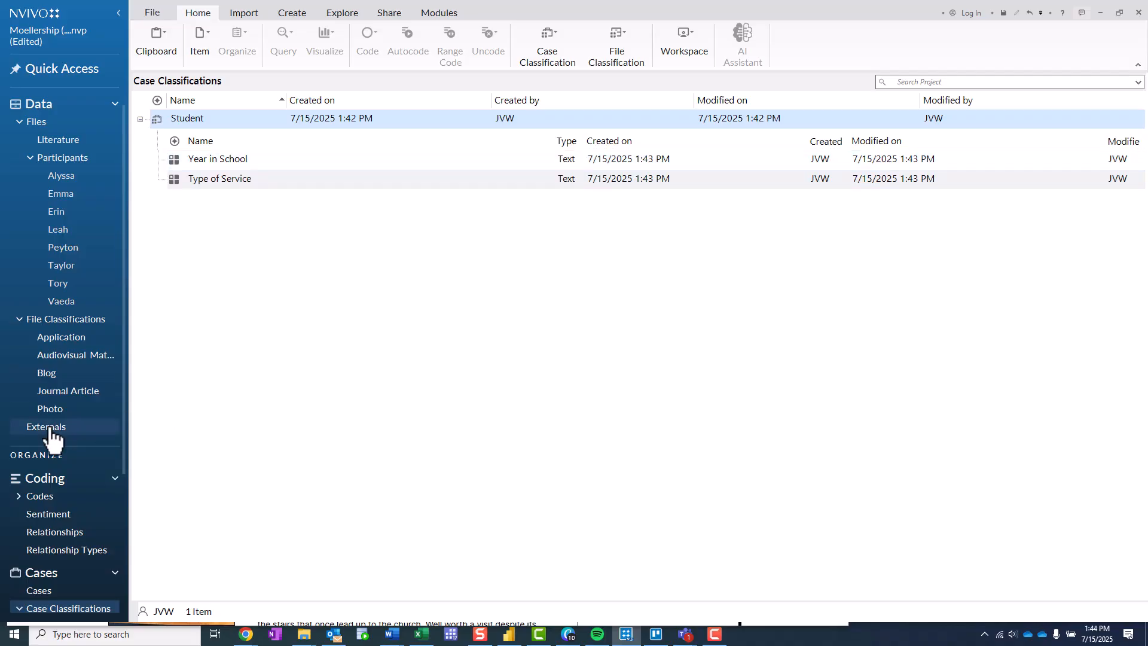
# - Start a new case and name it after the first participant
pyautogui.scroll(-1, 59, 526)
pyautogui.click(64, 568)
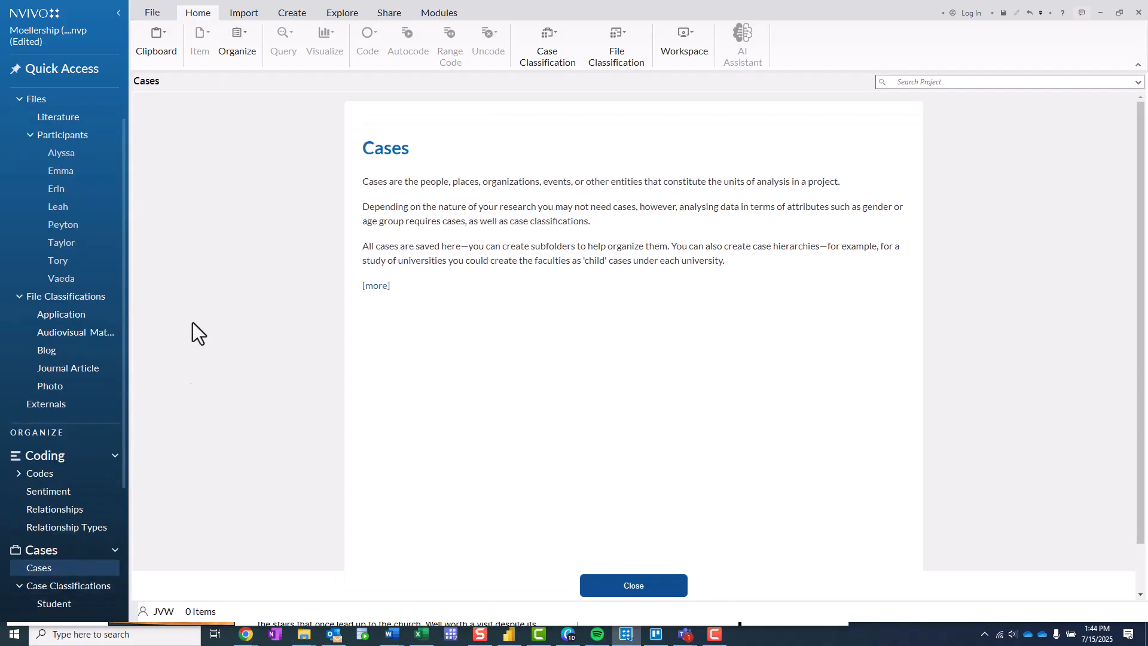
pyautogui.click(657, 587)
pyautogui.rightClick(202, 181)
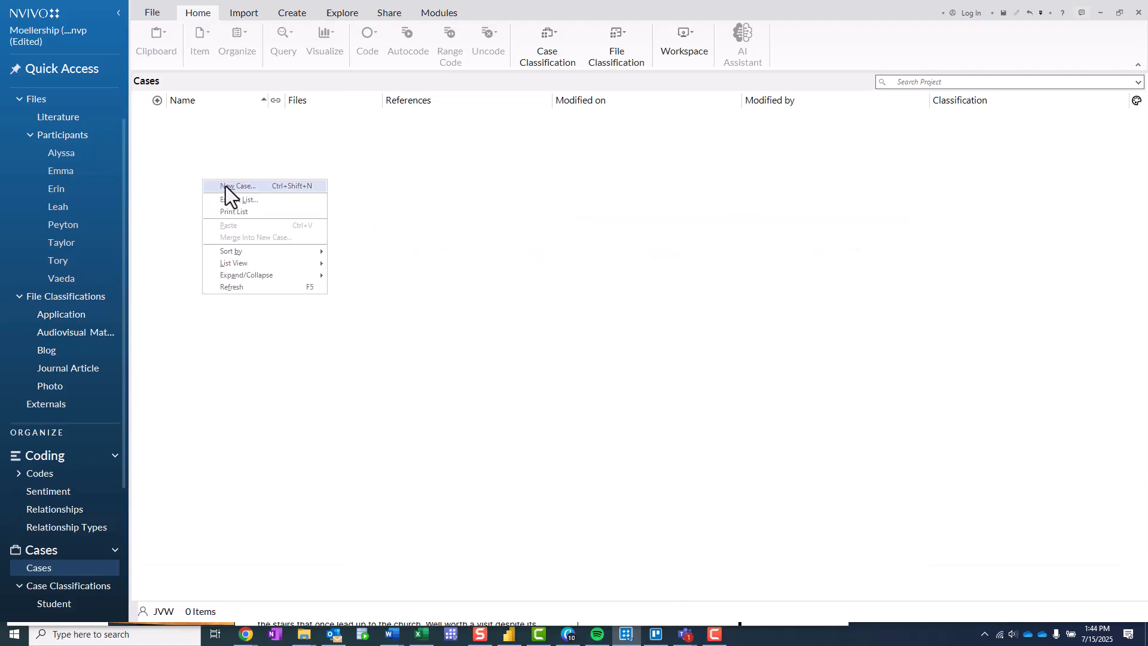
pyautogui.click(225, 186)
pyautogui.write('Alyssa')
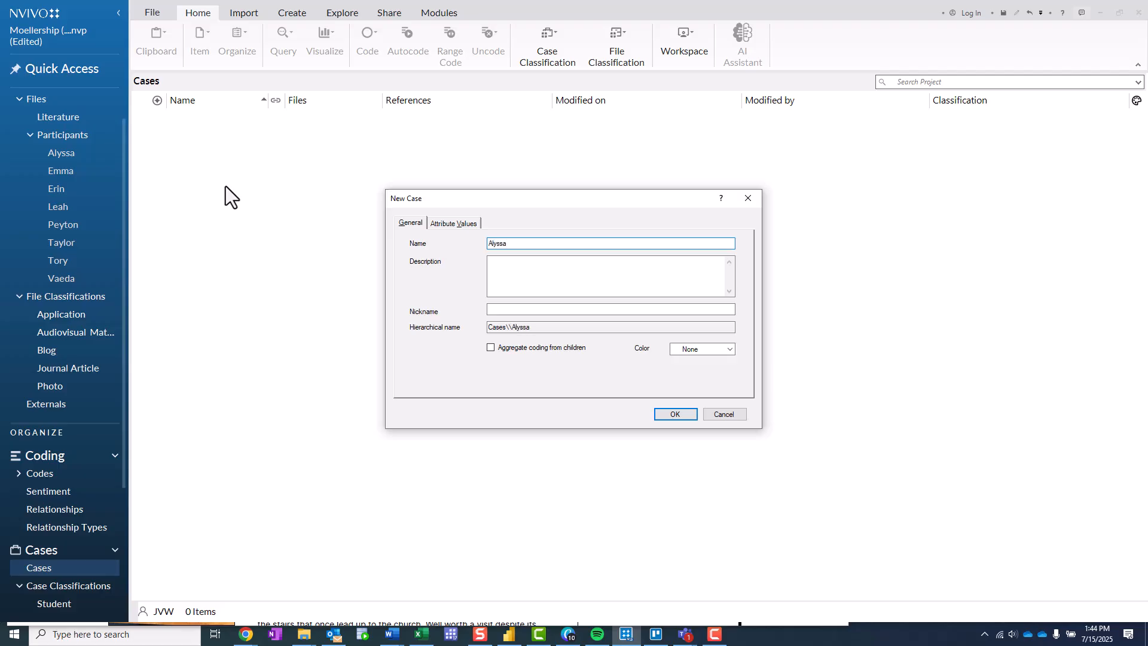
# - Classify the new case as Student with Year in School set to Undergraduate Student and Type of Service set to Direct, and save it
pyautogui.click(450, 223)
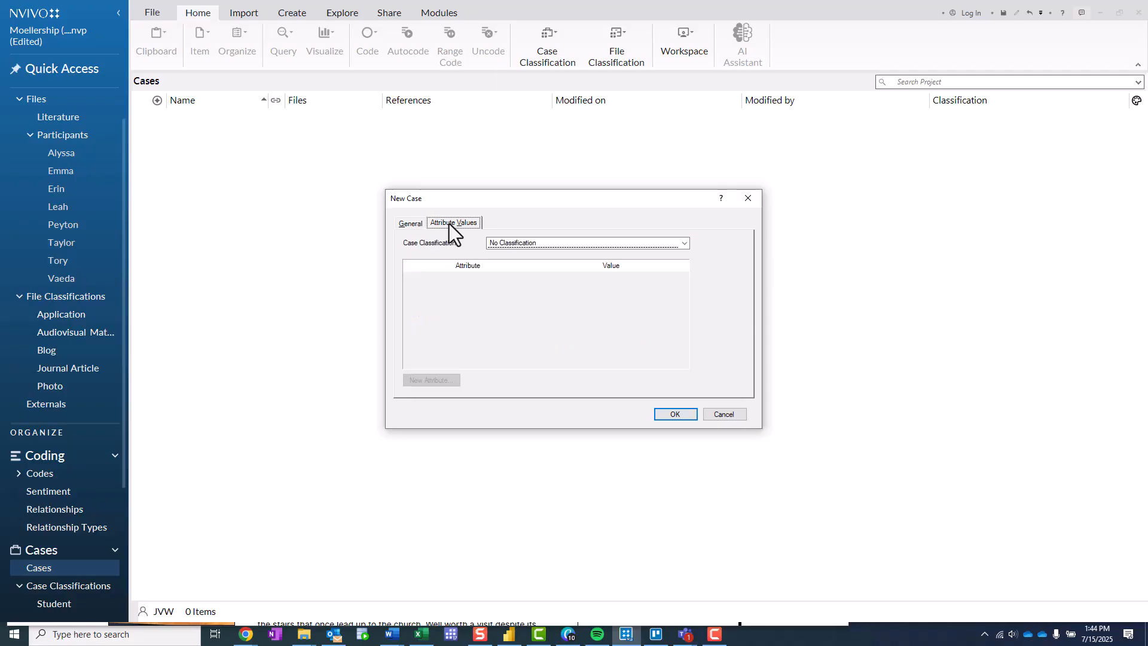
pyautogui.click(577, 246)
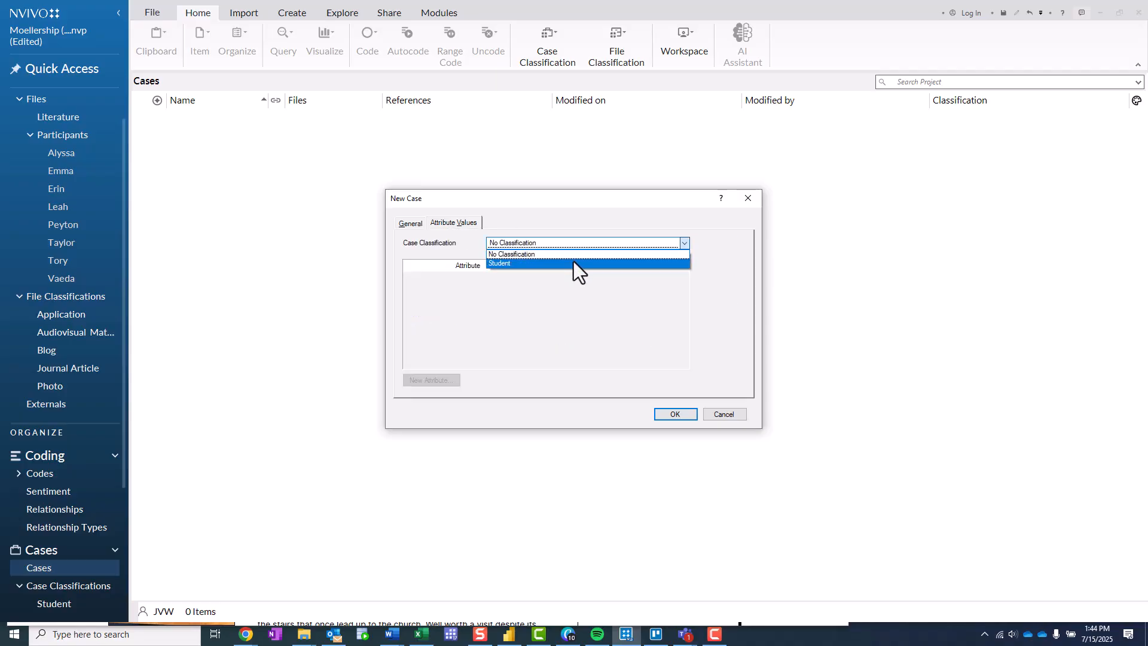
pyautogui.click(573, 262)
pyautogui.click(684, 276)
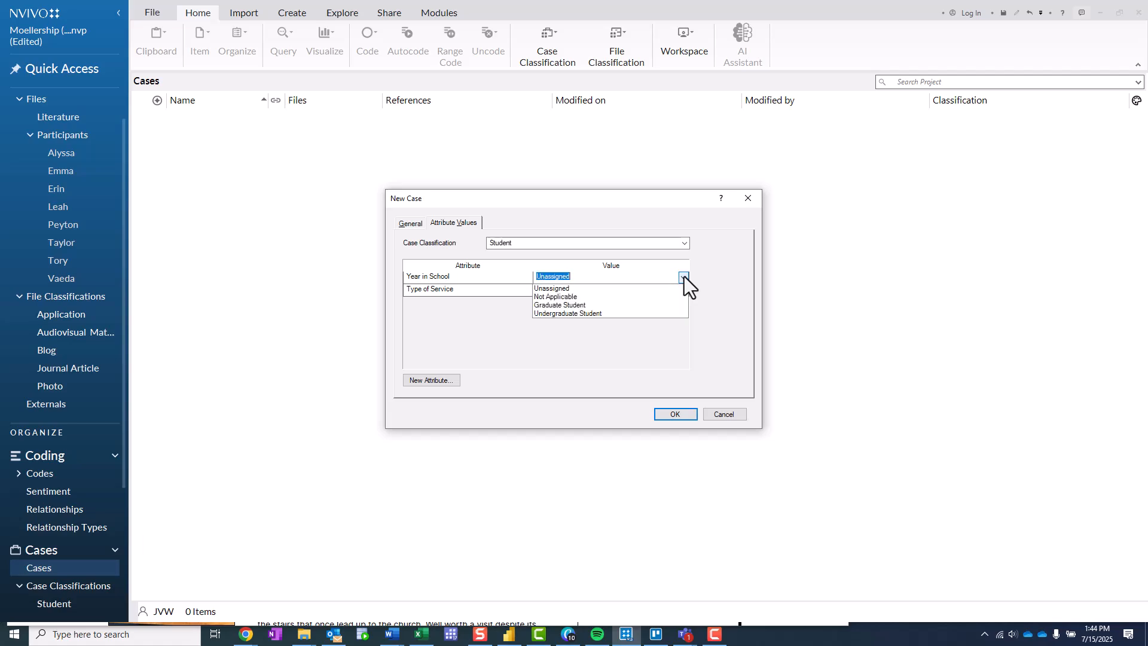
pyautogui.click(654, 313)
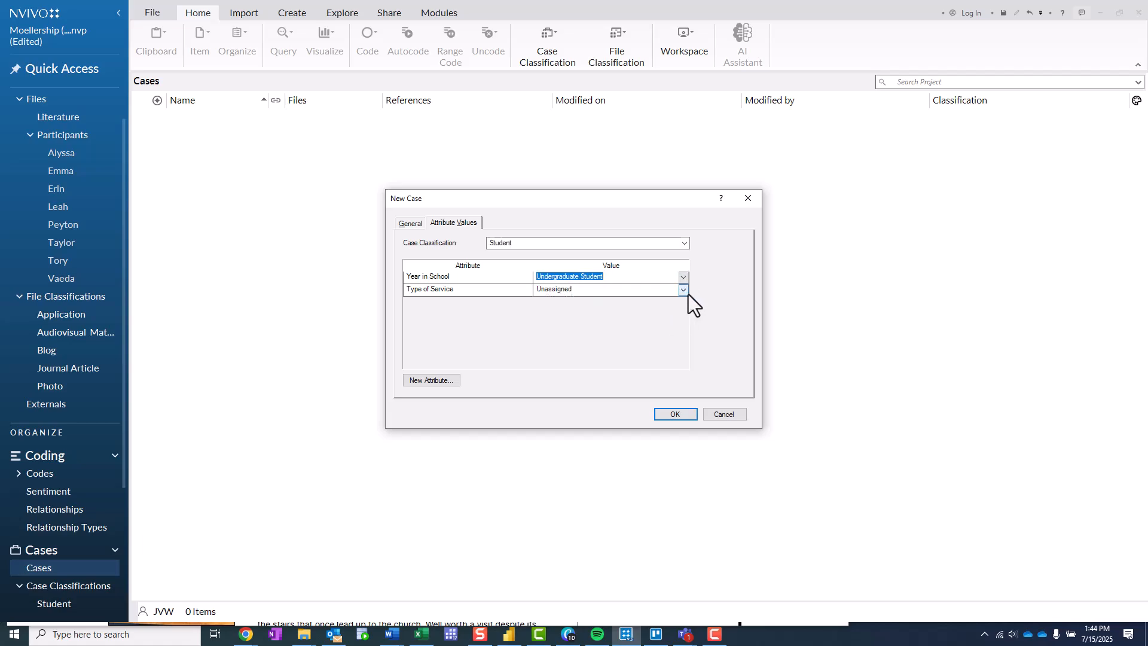
pyautogui.click(683, 289)
pyautogui.click(664, 318)
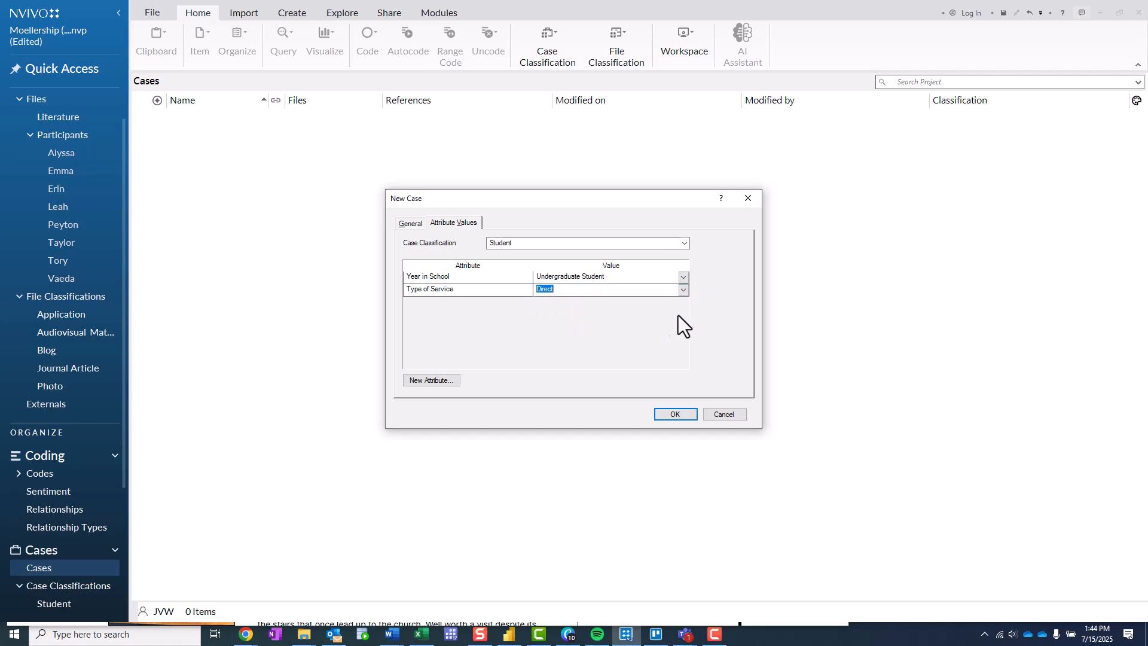
pyautogui.click(665, 417)
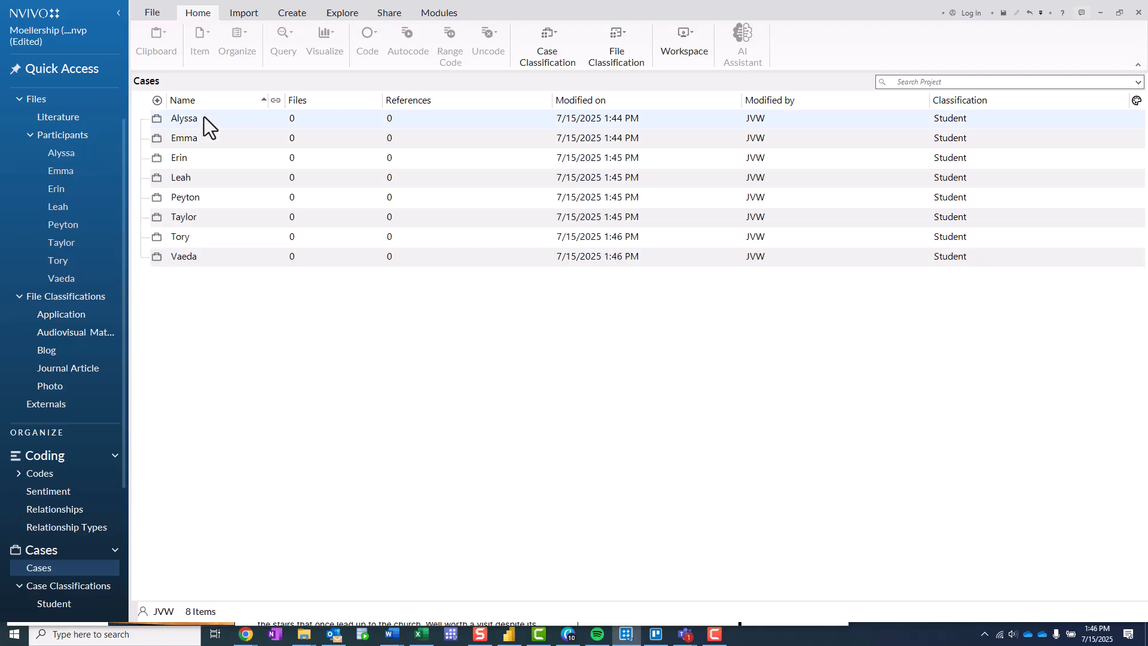
# - Open the classification sheet from the first participant's case
pyautogui.rightClick(203, 116)
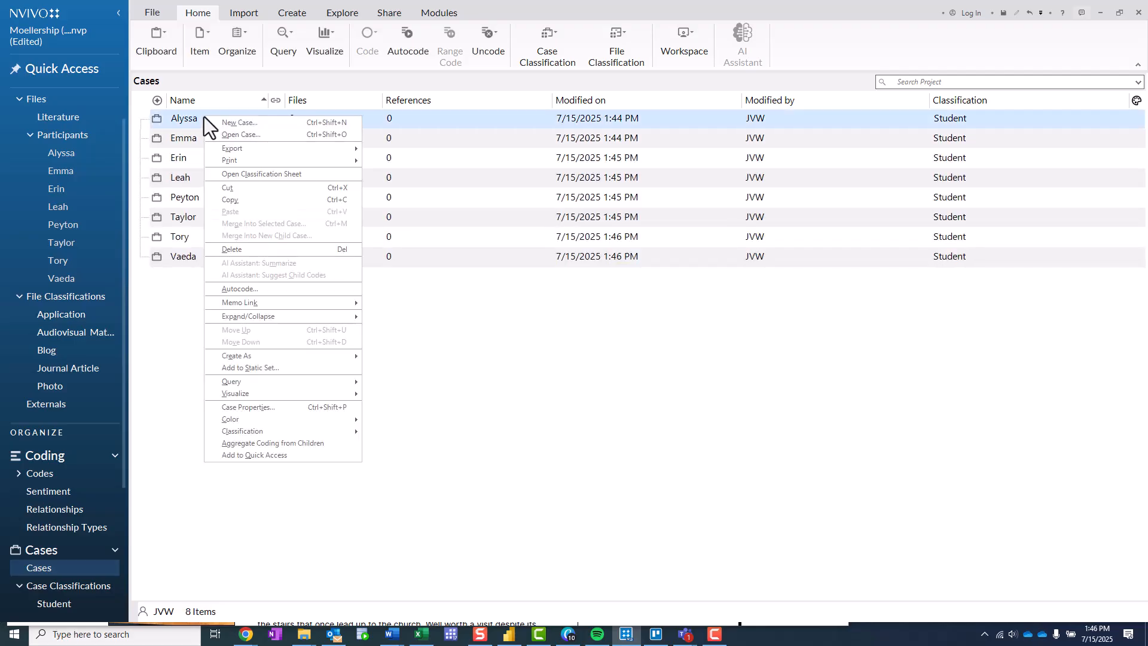
pyautogui.click(277, 173)
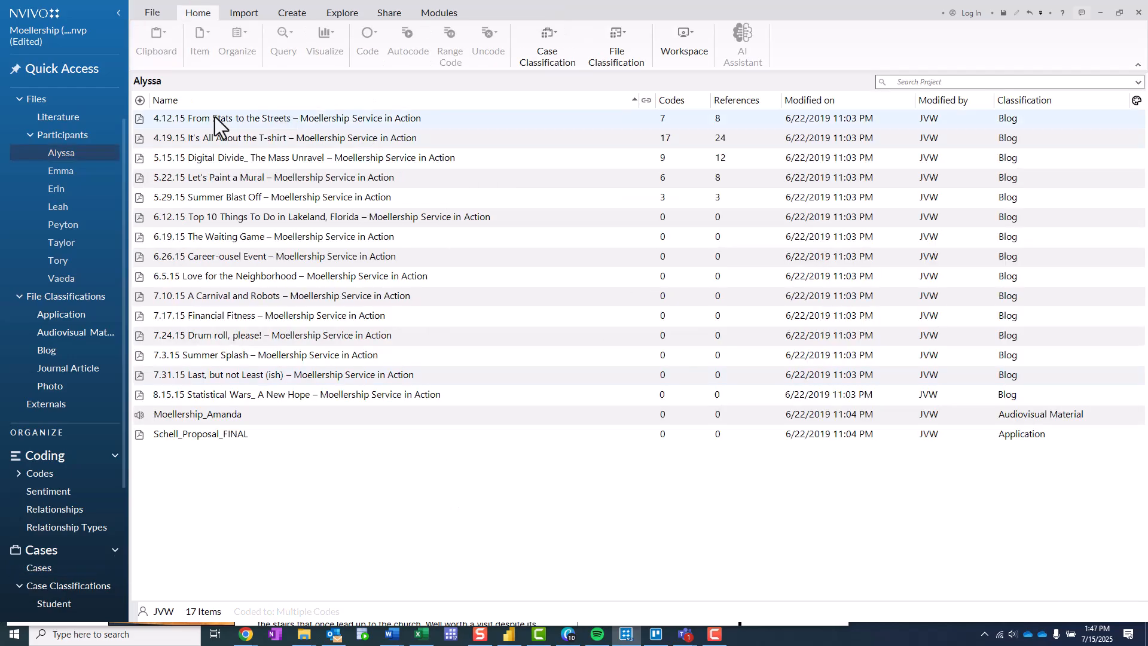
# - Code the whole PDF "4.12.15 From Stats to the Streets" in the first participant's folder to that participant's case
pyautogui.click(61, 154)
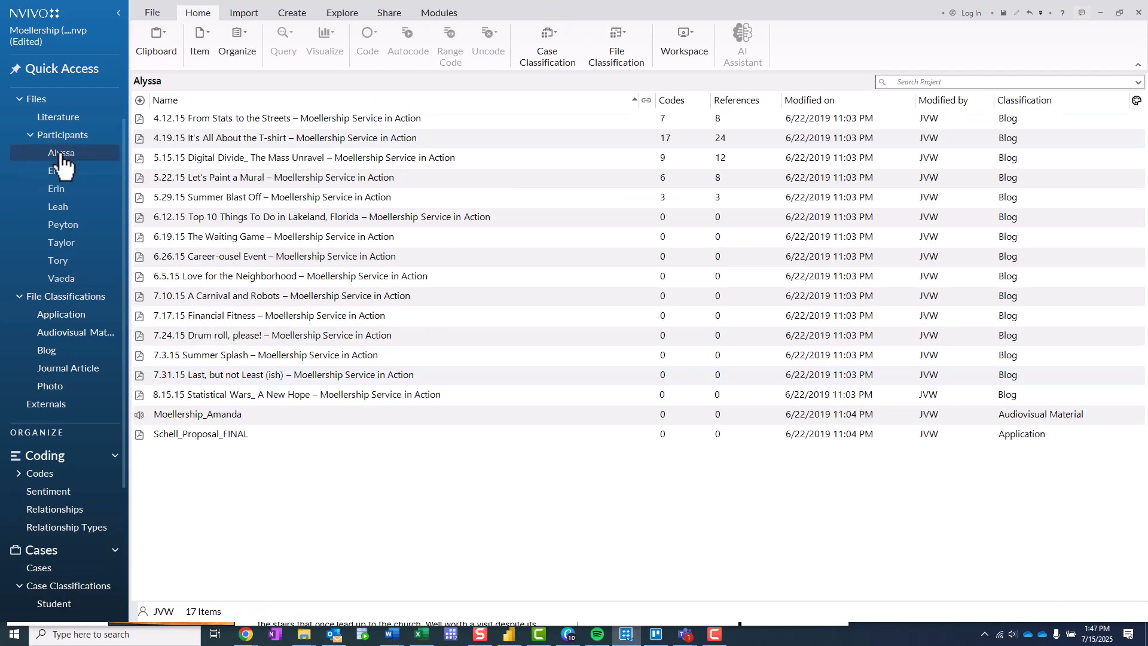
pyautogui.click(211, 118)
pyautogui.rightClick(212, 118)
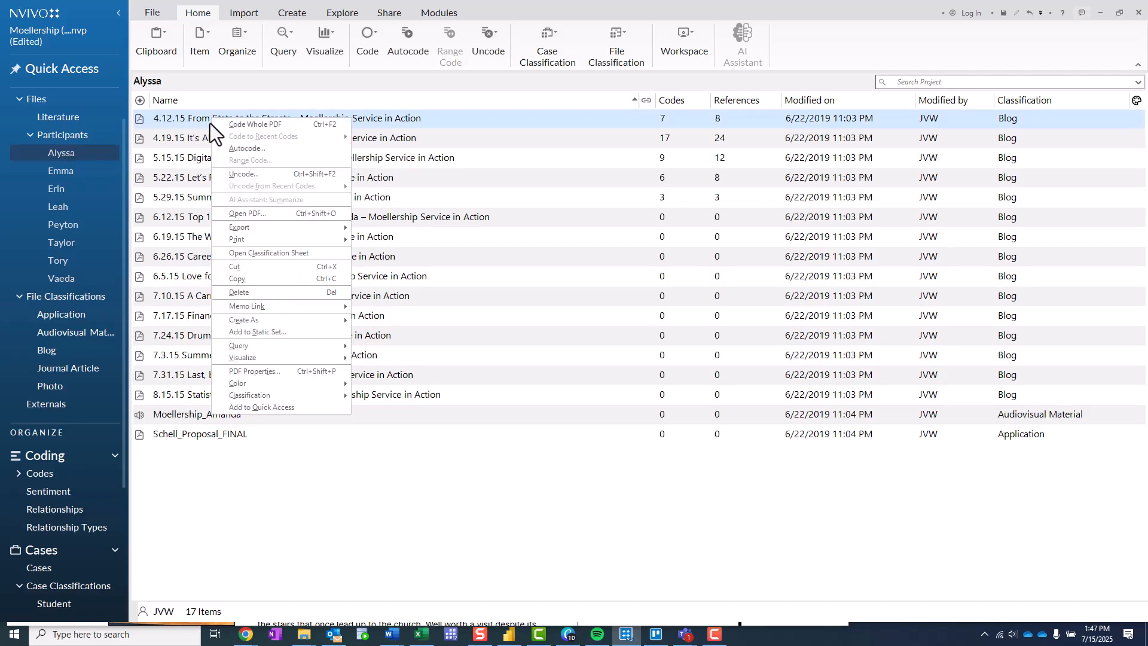
pyautogui.click(265, 126)
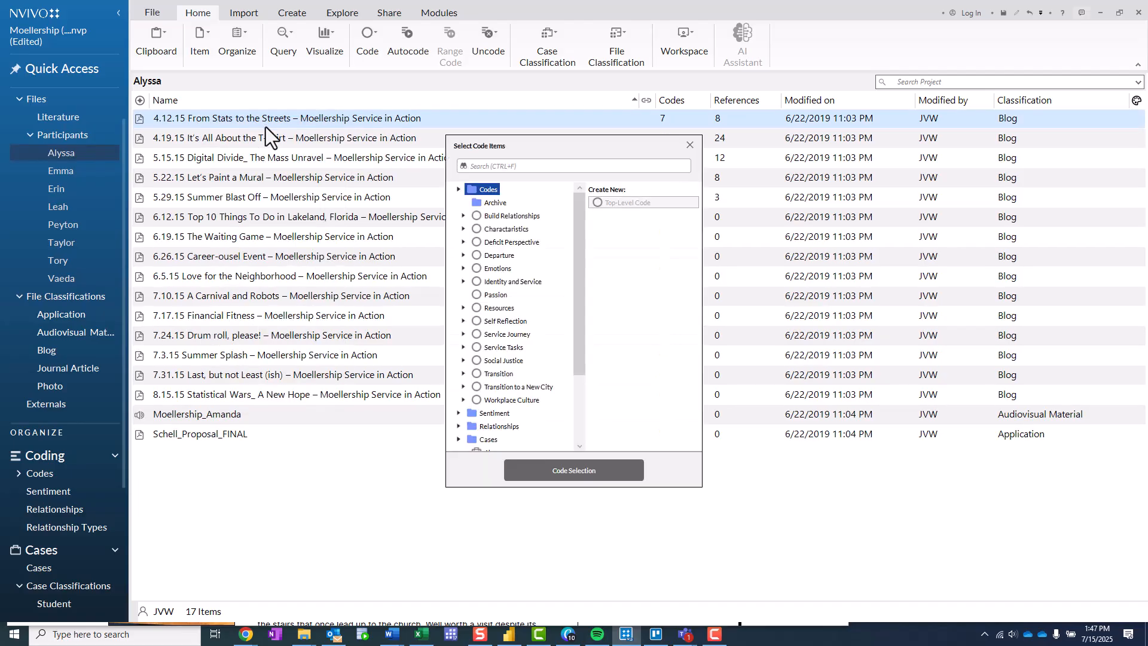
pyautogui.click(459, 190)
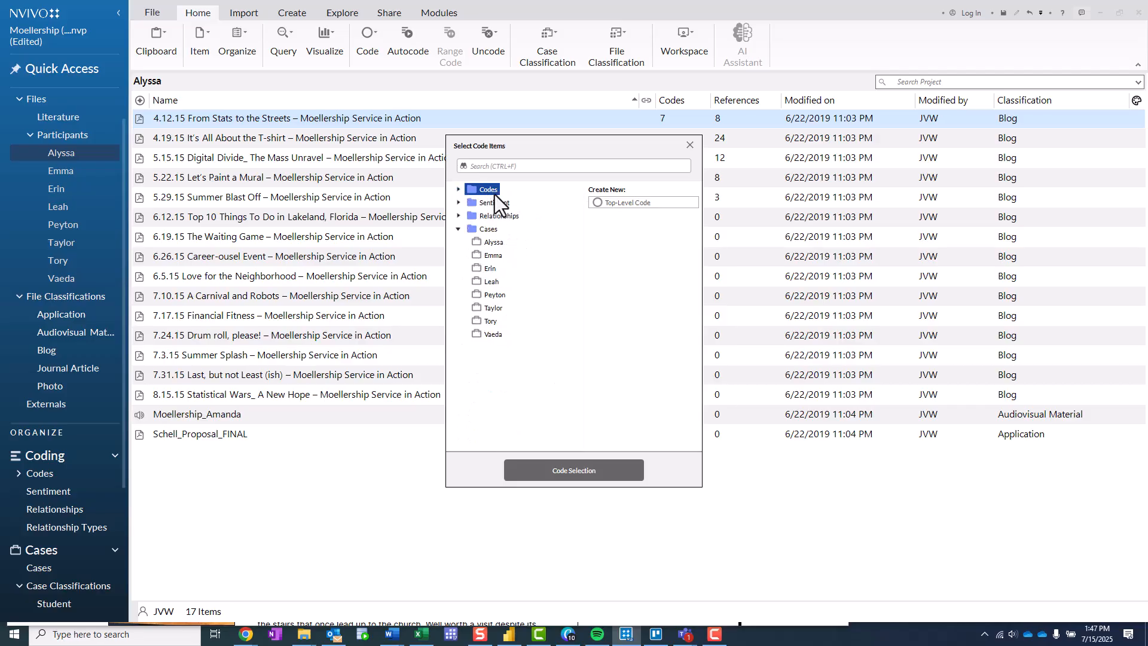
pyautogui.click(495, 242)
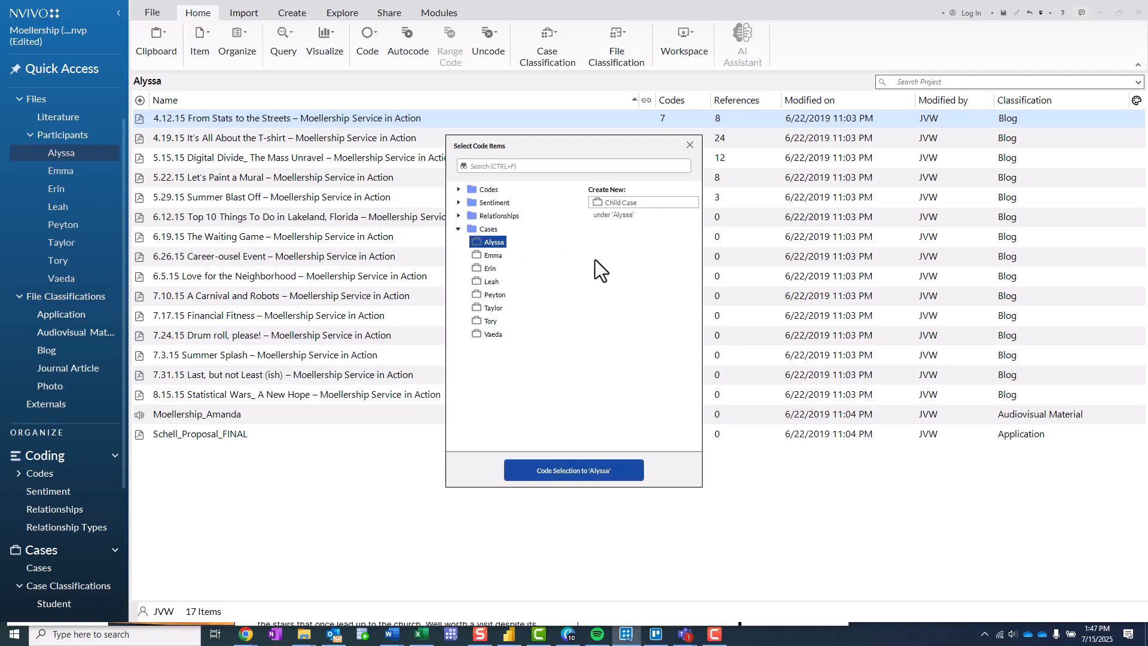
pyautogui.click(544, 471)
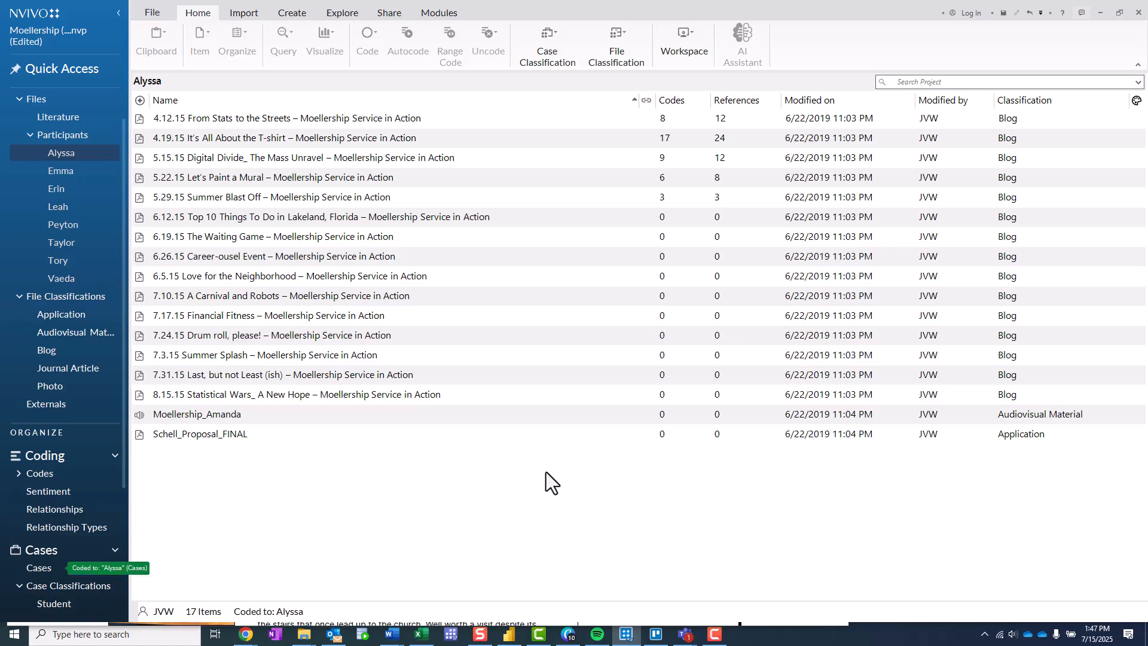
# - Code the blog files from "4.19.15 It's All About the T-shirt" through "8.15.15 Statistical Wars_ A New Hope" to the first participant's case
pyautogui.click(38, 568)
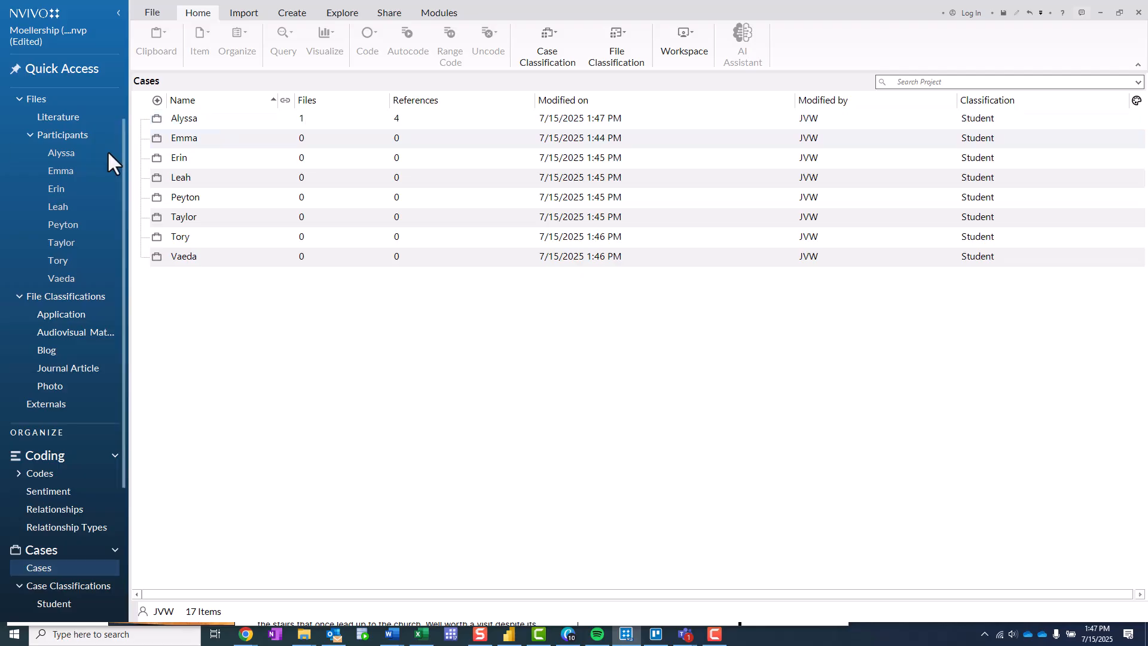
pyautogui.click(82, 159)
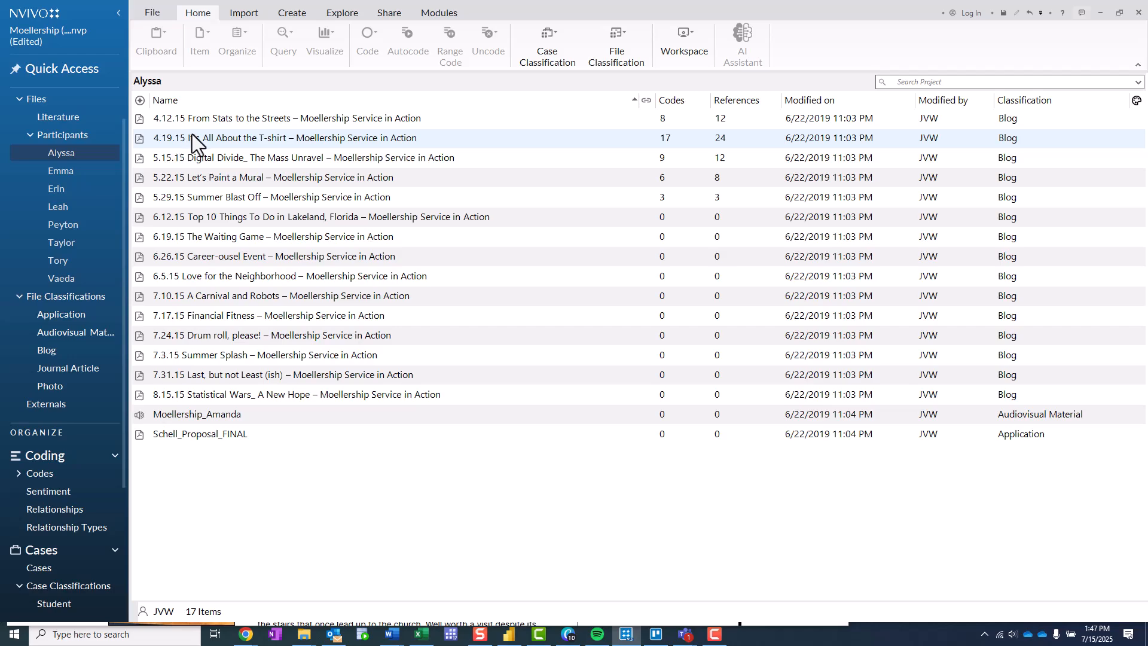
pyautogui.click(178, 139)
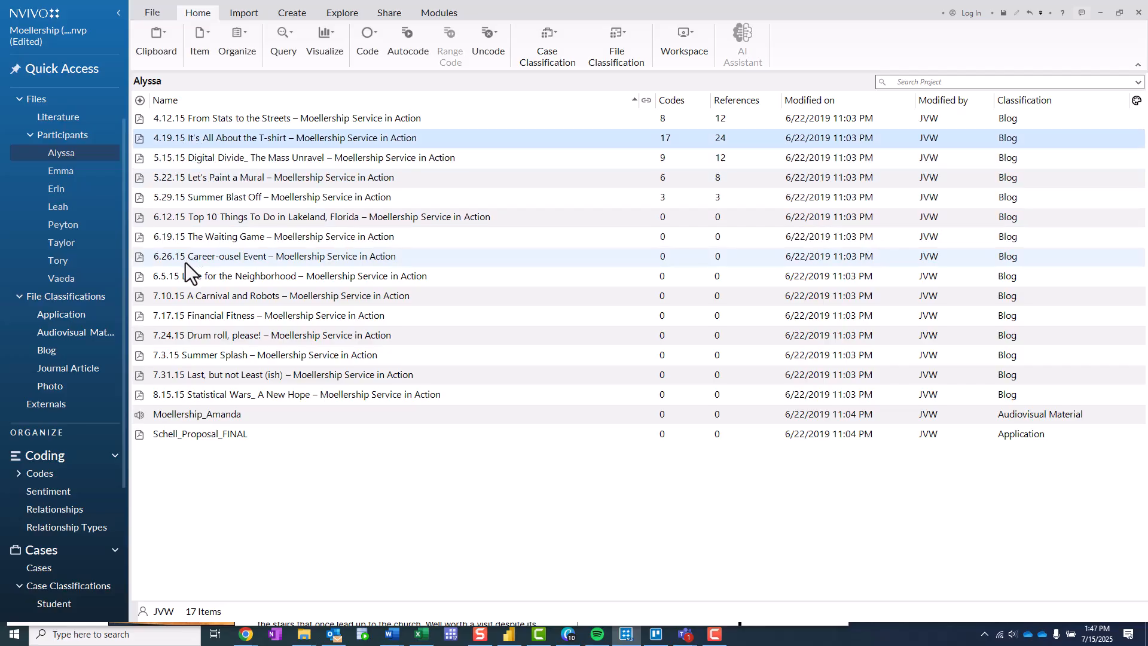
pyautogui.keyDown('shift'); pyautogui.click(252, 396); pyautogui.keyUp('shift')
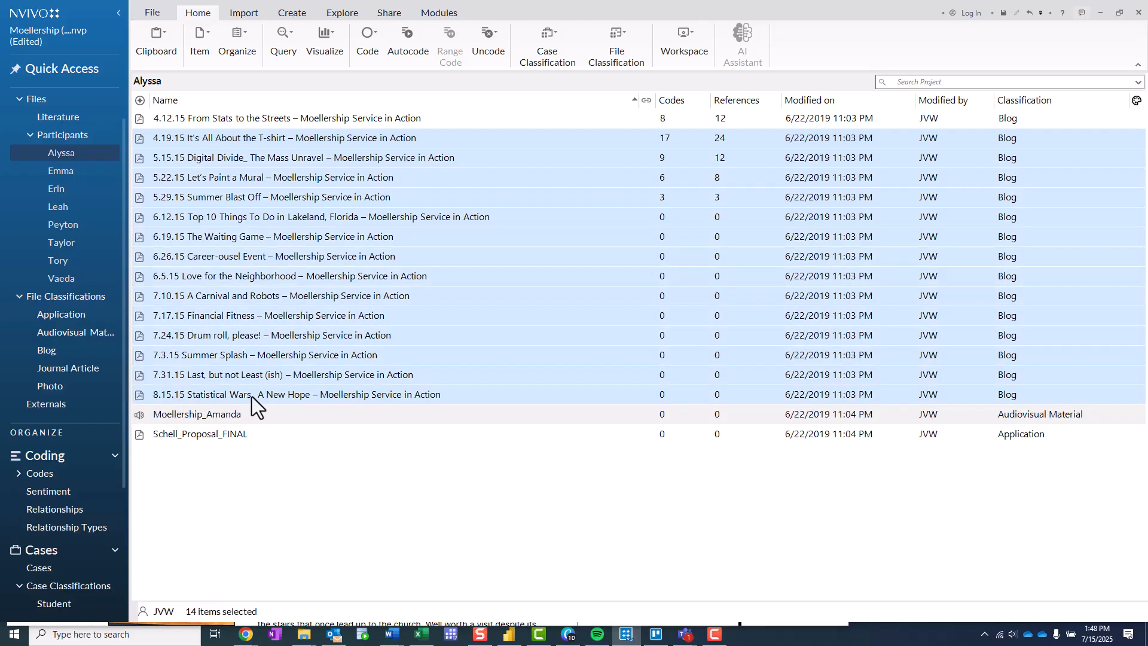
pyautogui.rightClick(272, 197)
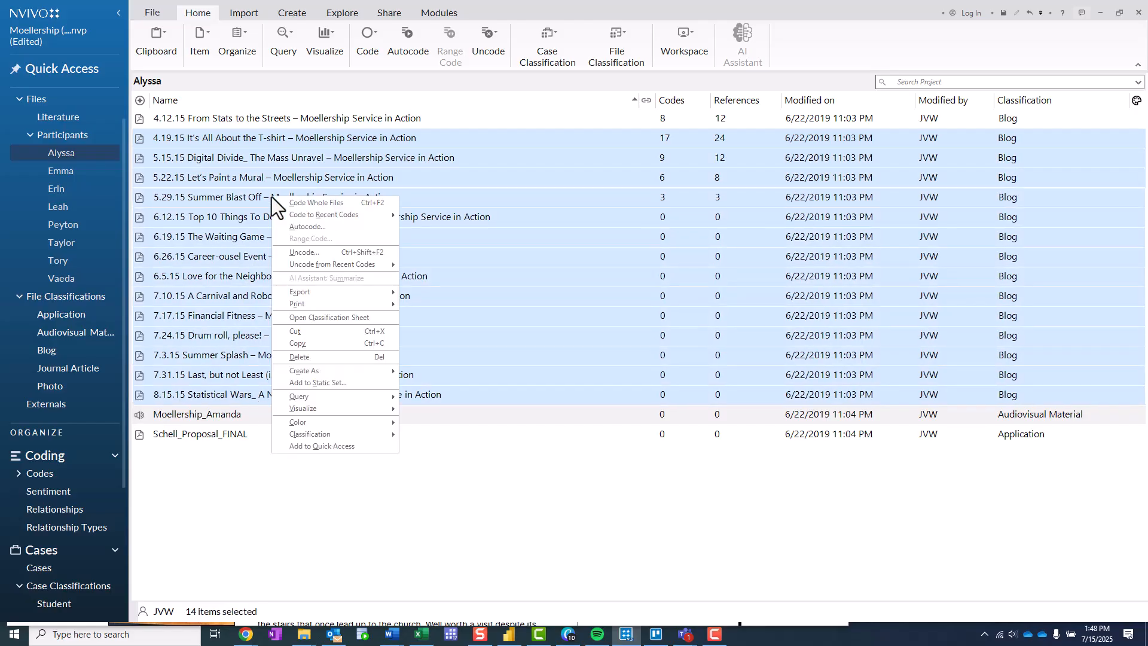
pyautogui.click(304, 203)
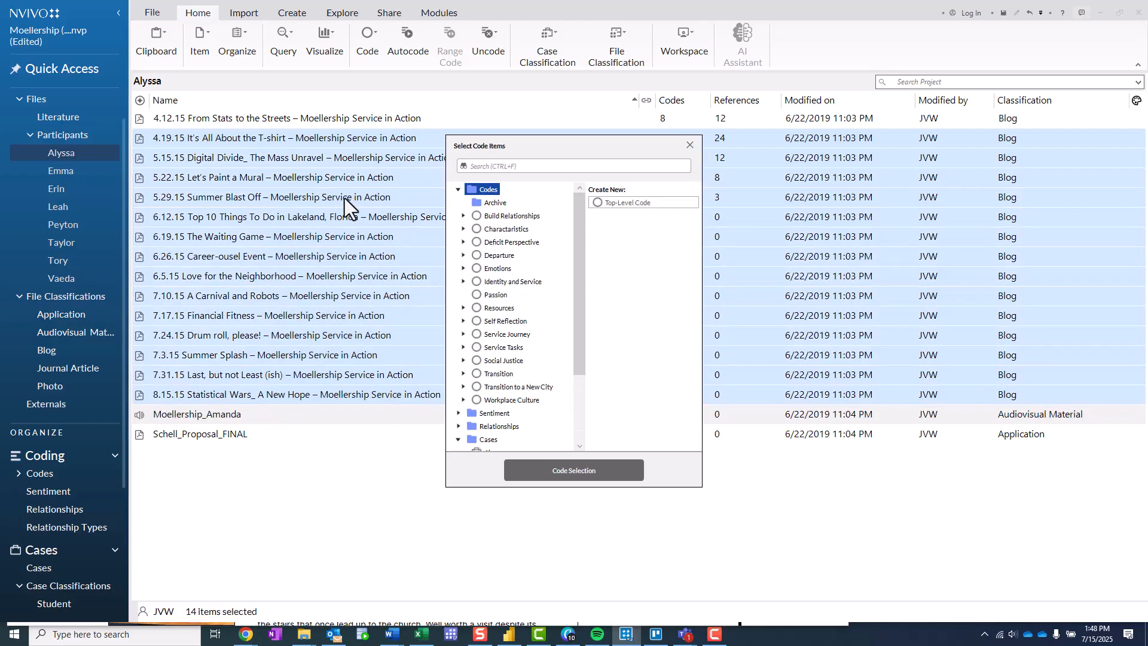
pyautogui.click(482, 440)
pyautogui.scroll(-2, 487, 431)
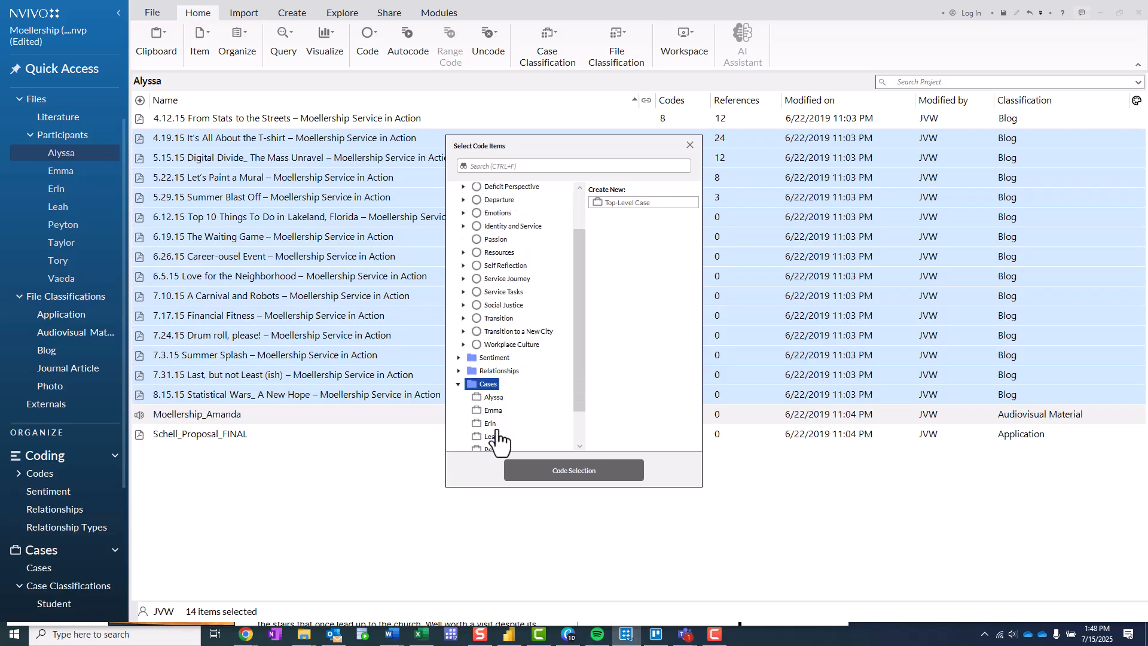
pyautogui.click(493, 371)
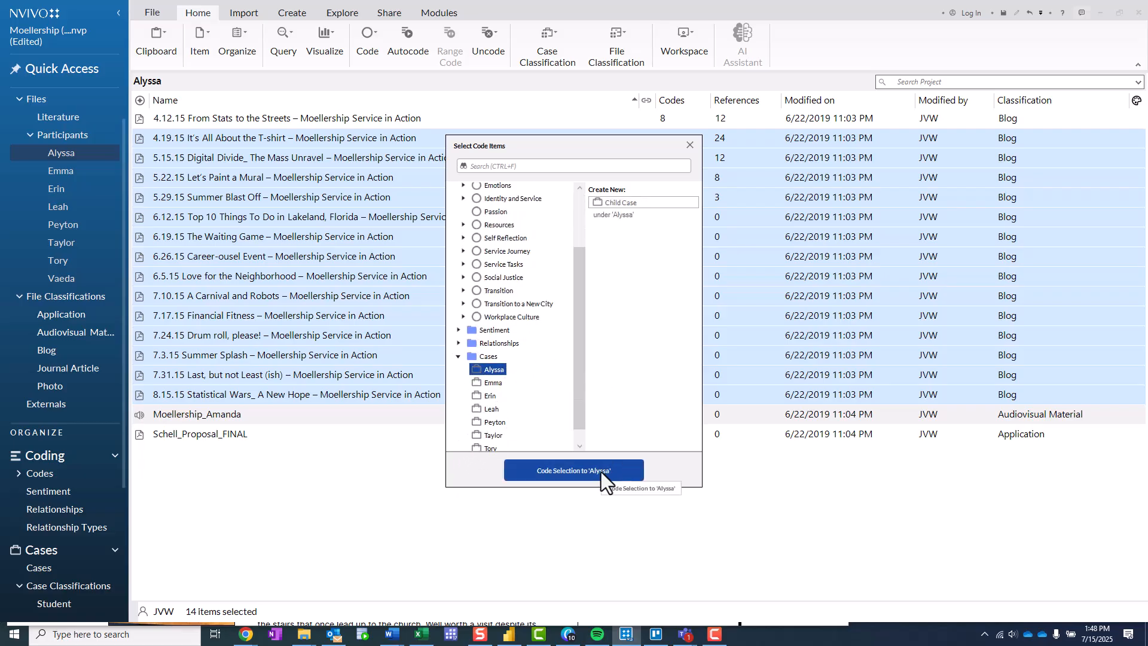
pyautogui.click(601, 470)
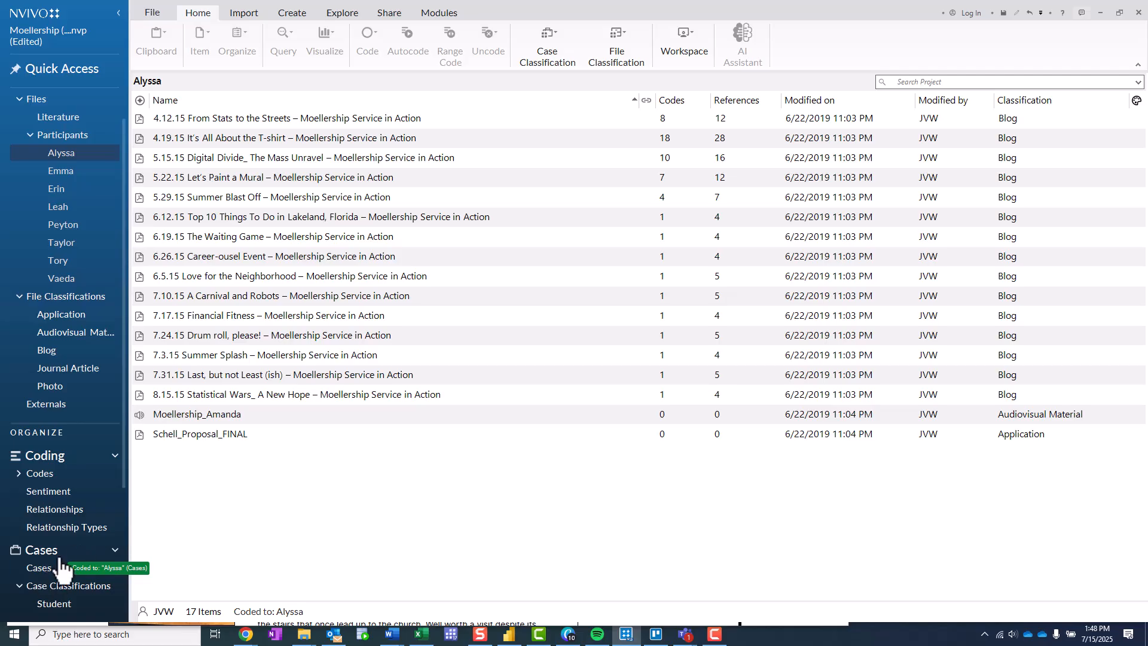
pyautogui.click(30, 567)
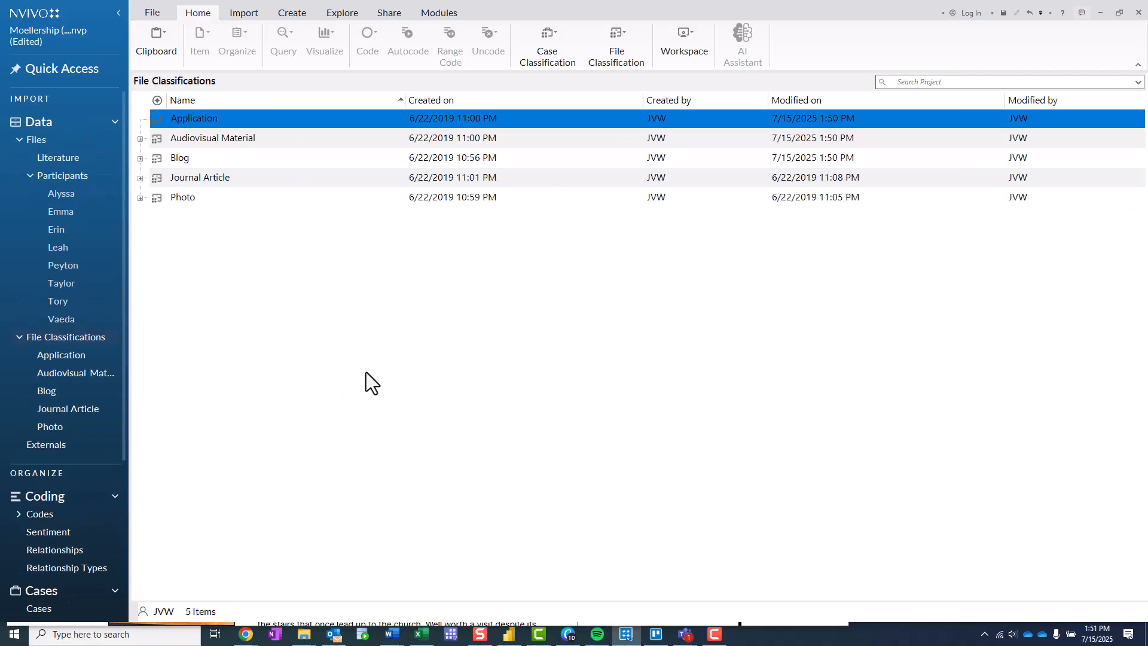
pyautogui.click(365, 371)
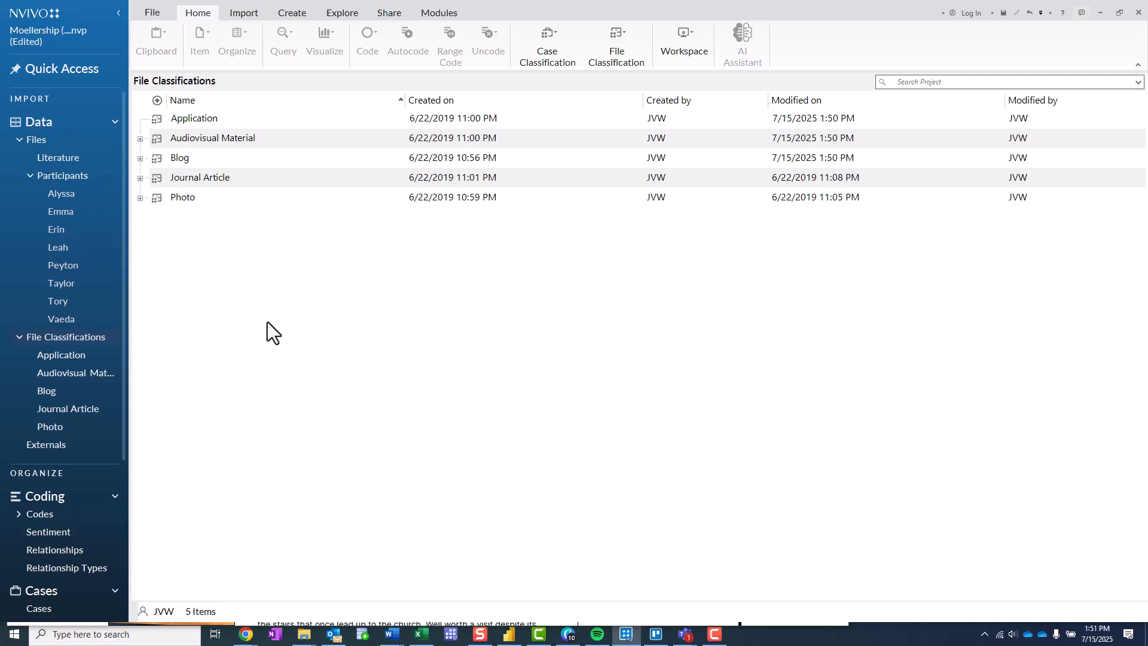
pyautogui.rightClick(195, 273)
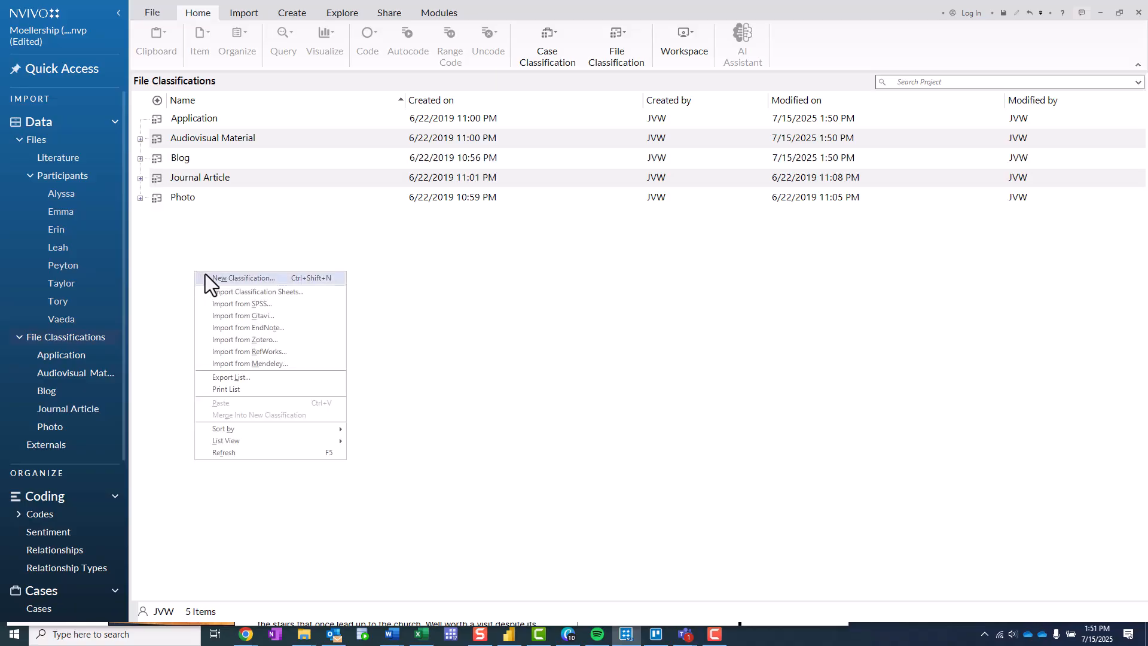
pyautogui.click(216, 278)
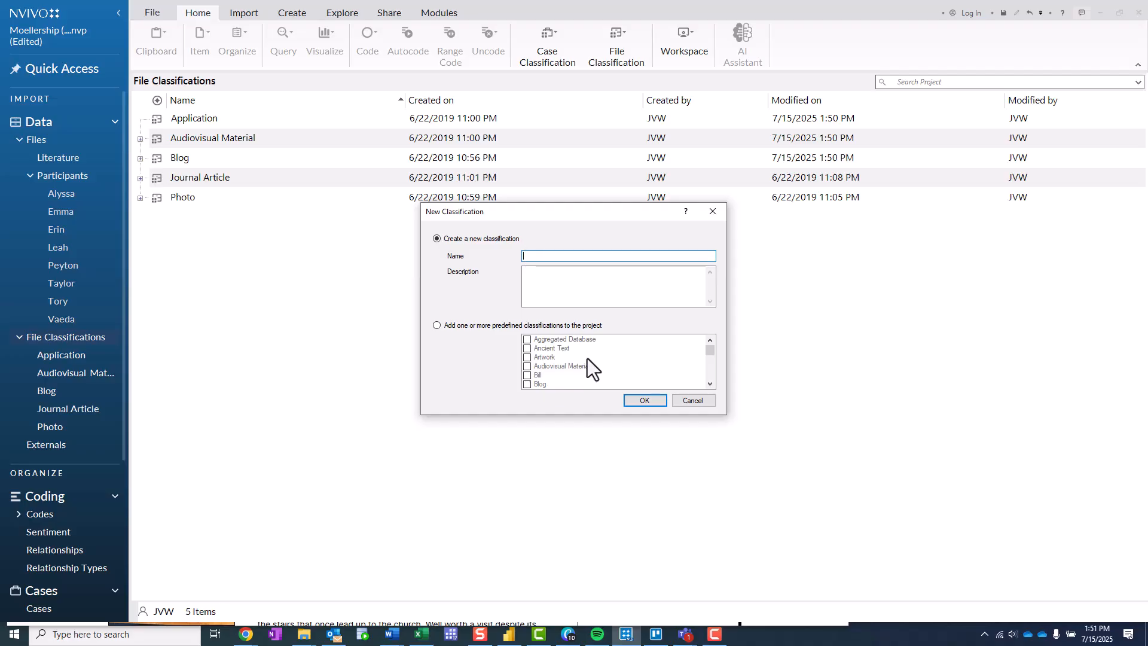
pyautogui.click(693, 401)
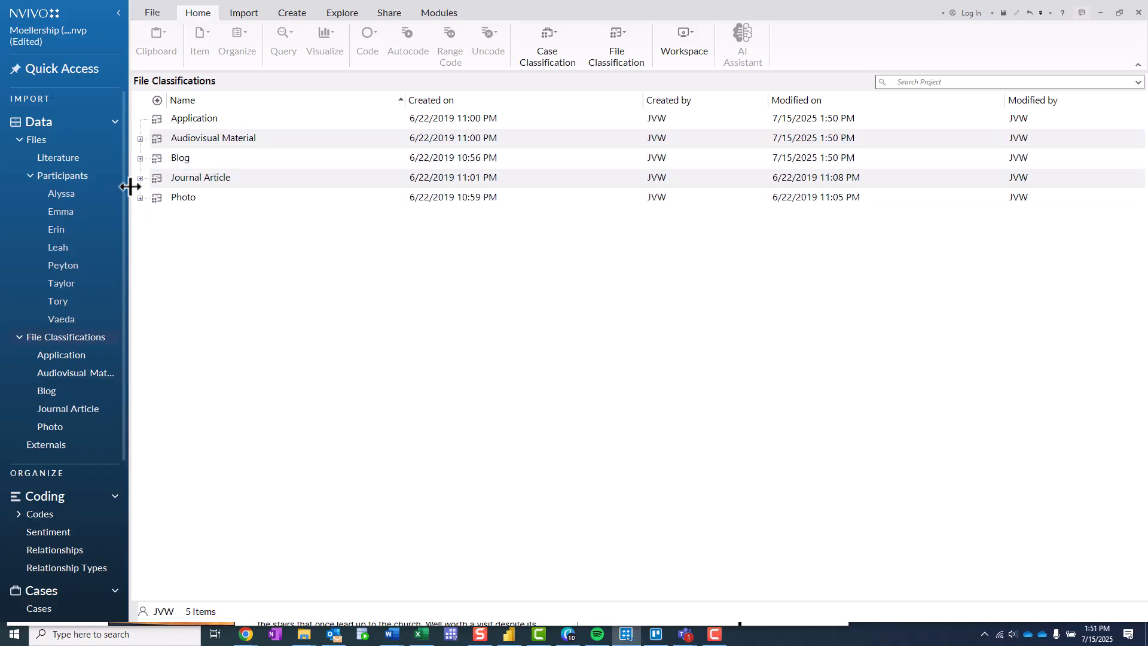
# - Assign the Blog file classification to "4.12.15 From Stats to the Streets" in the first participant's folder
pyautogui.click(62, 195)
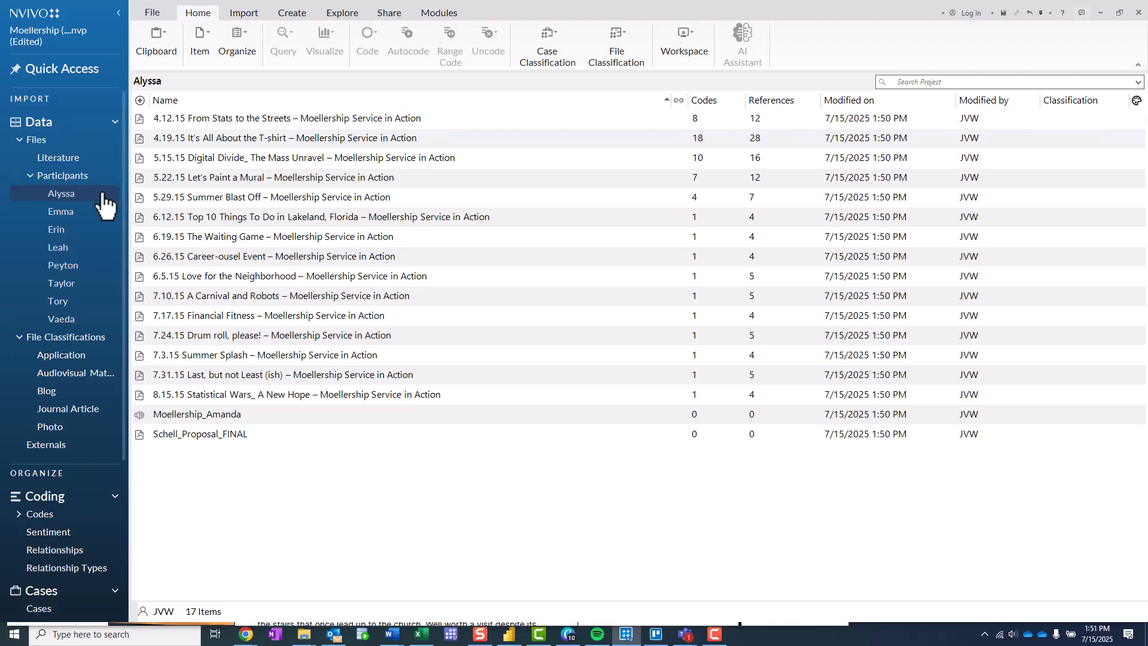
pyautogui.click(317, 118)
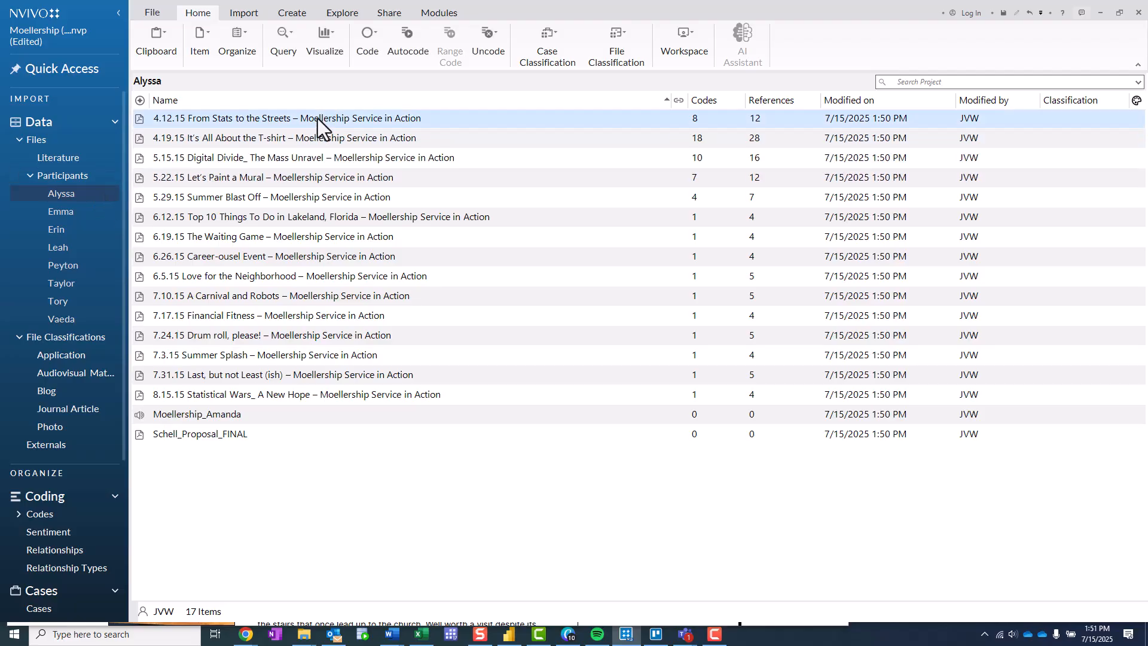
pyautogui.rightClick(361, 121)
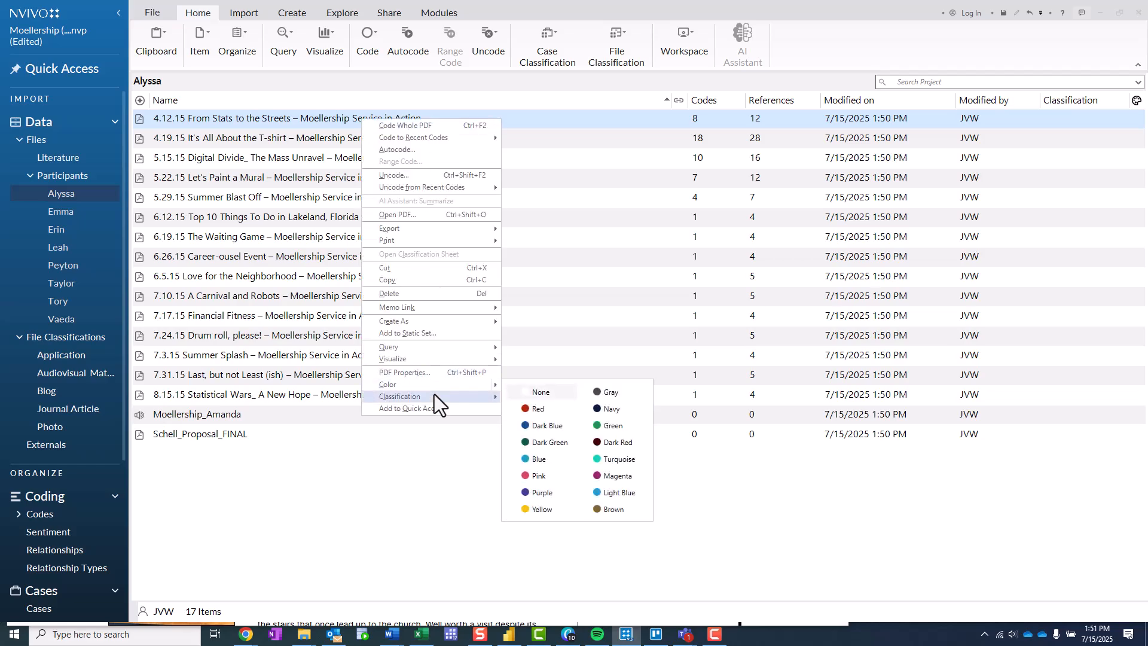
pyautogui.moveTo(434, 400)
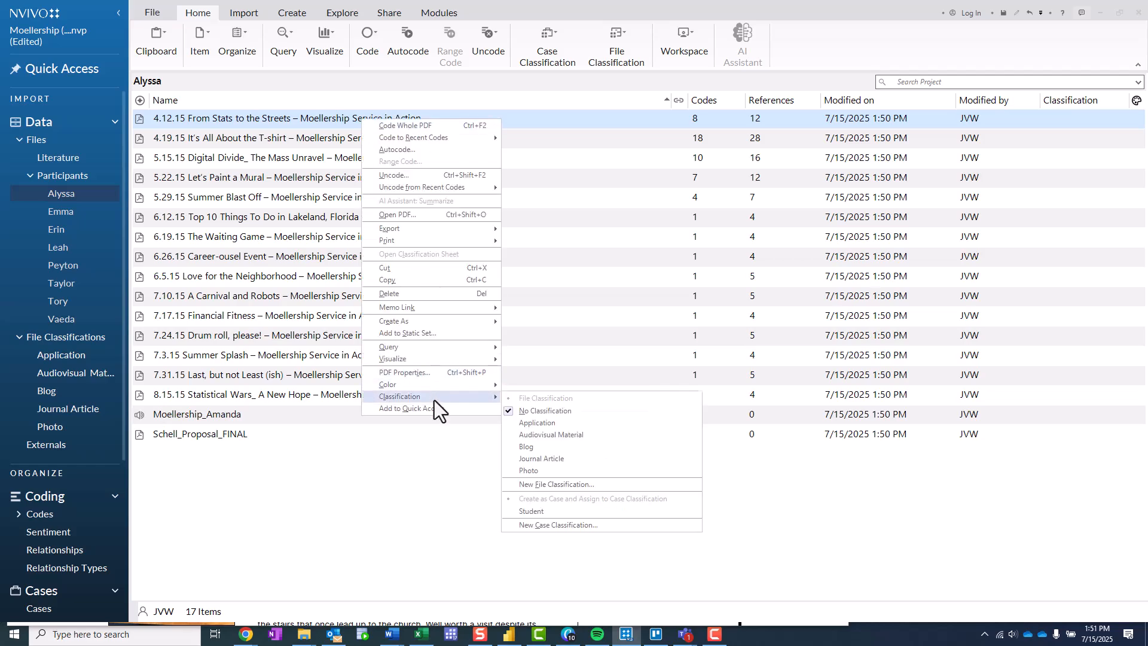
pyautogui.click(558, 451)
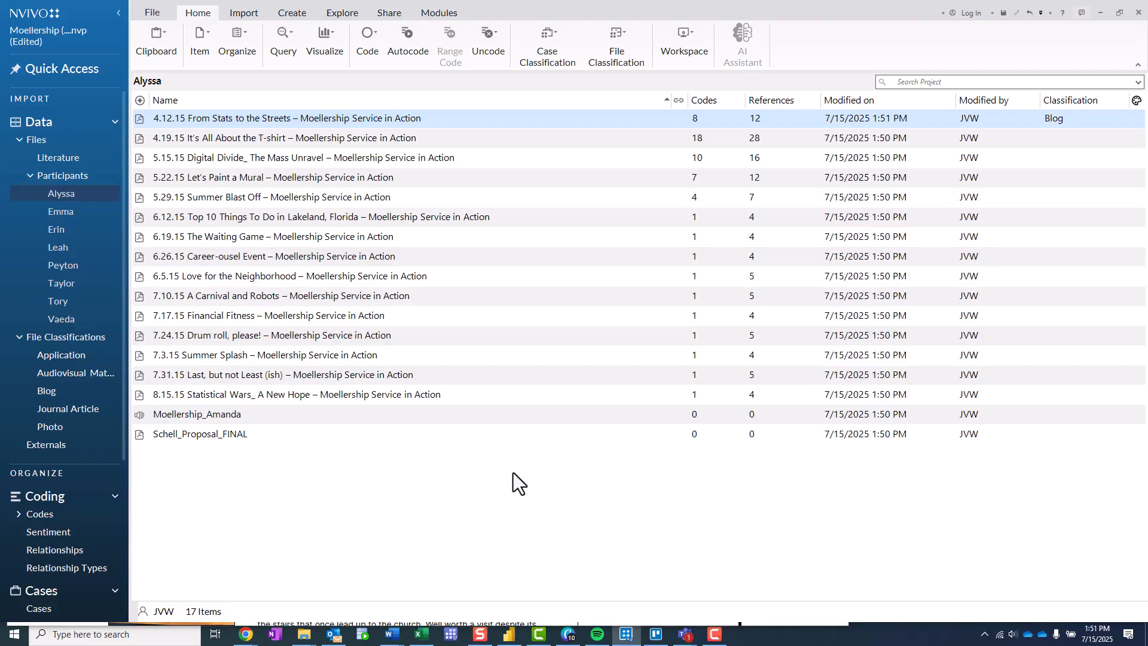
# - Classify the files from "4.19.15 It's All About the T-shirt" through "8.15.15 Statistical Wars_ A New Hope" as Blog
pyautogui.click(303, 141)
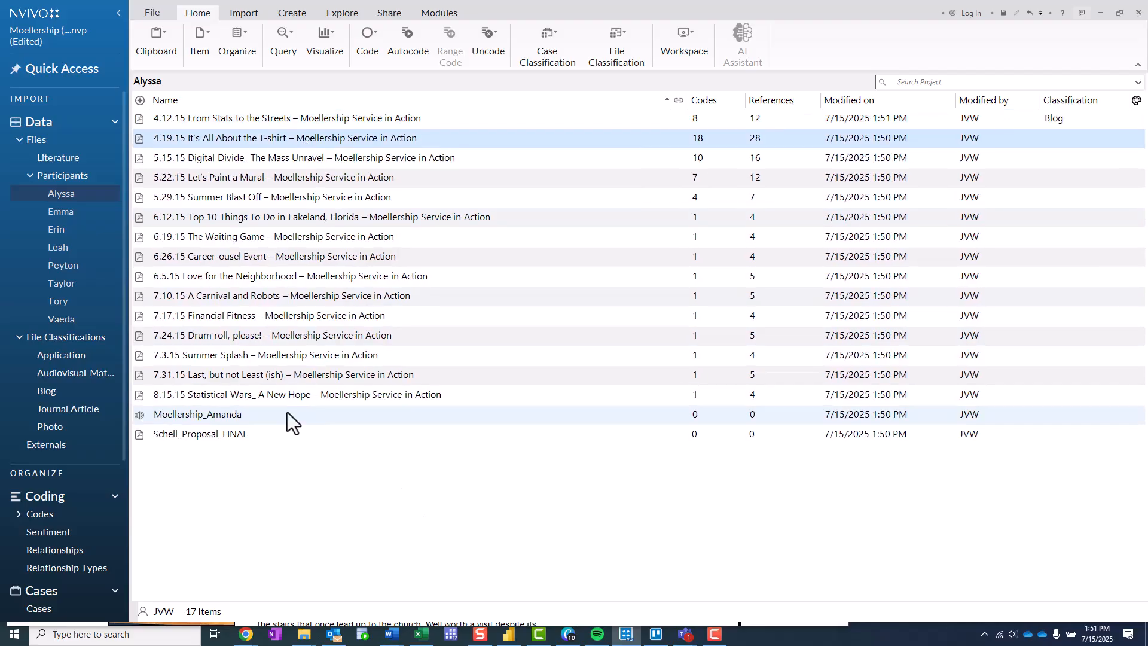
pyautogui.keyDown('shift'); pyautogui.click(245, 394); pyautogui.keyUp('shift')
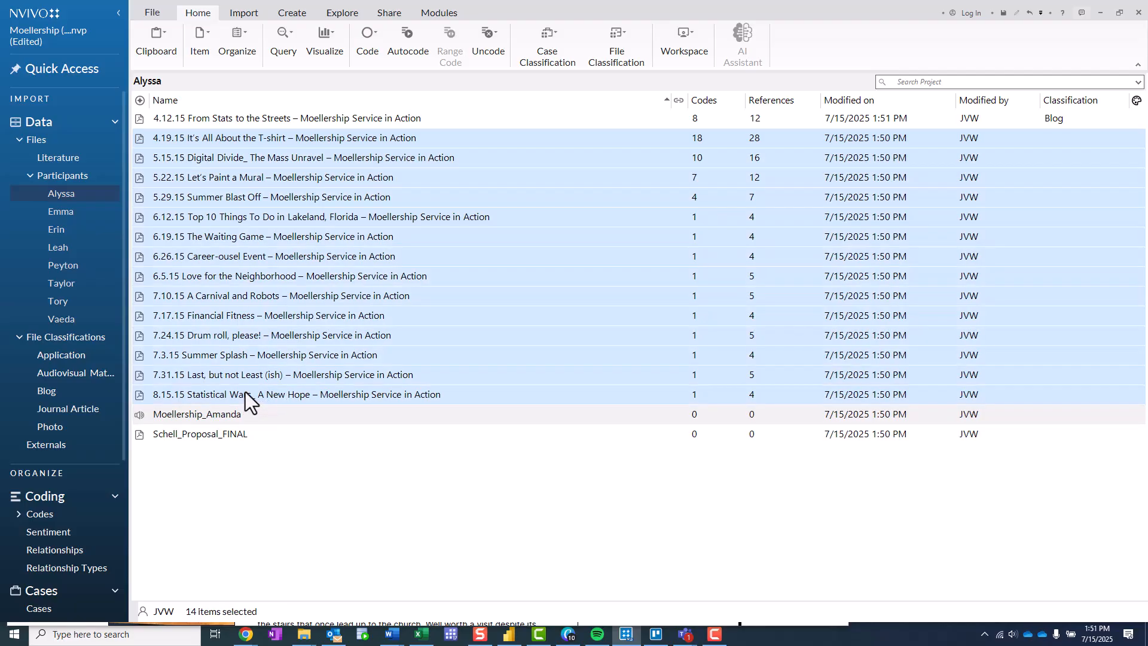
pyautogui.rightClick(292, 267)
pyautogui.moveTo(355, 505)
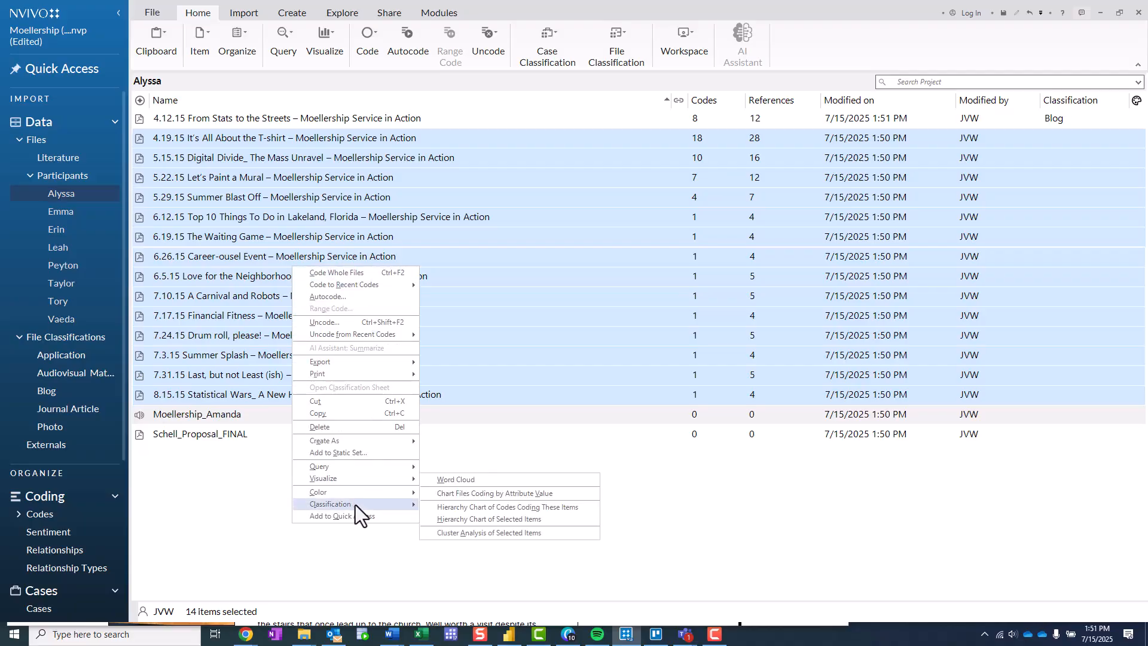
pyautogui.click(487, 539)
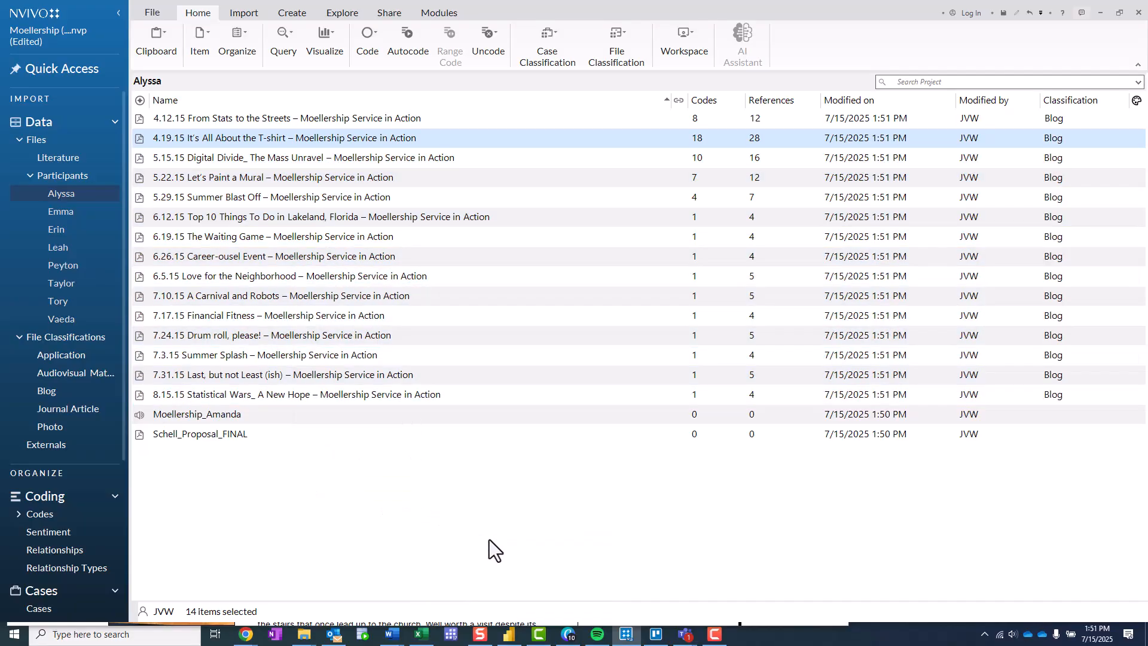
pyautogui.click(668, 516)
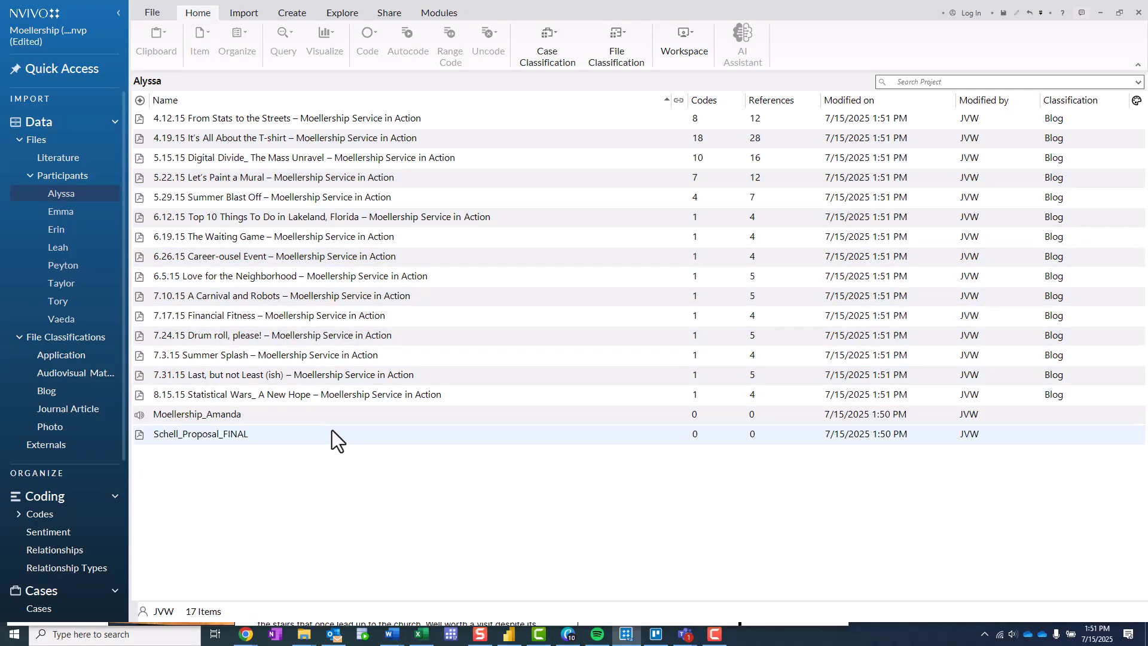
# - Assign the Audiovisual Material file classification to the audio file in the first participant's folder
pyautogui.rightClick(288, 414)
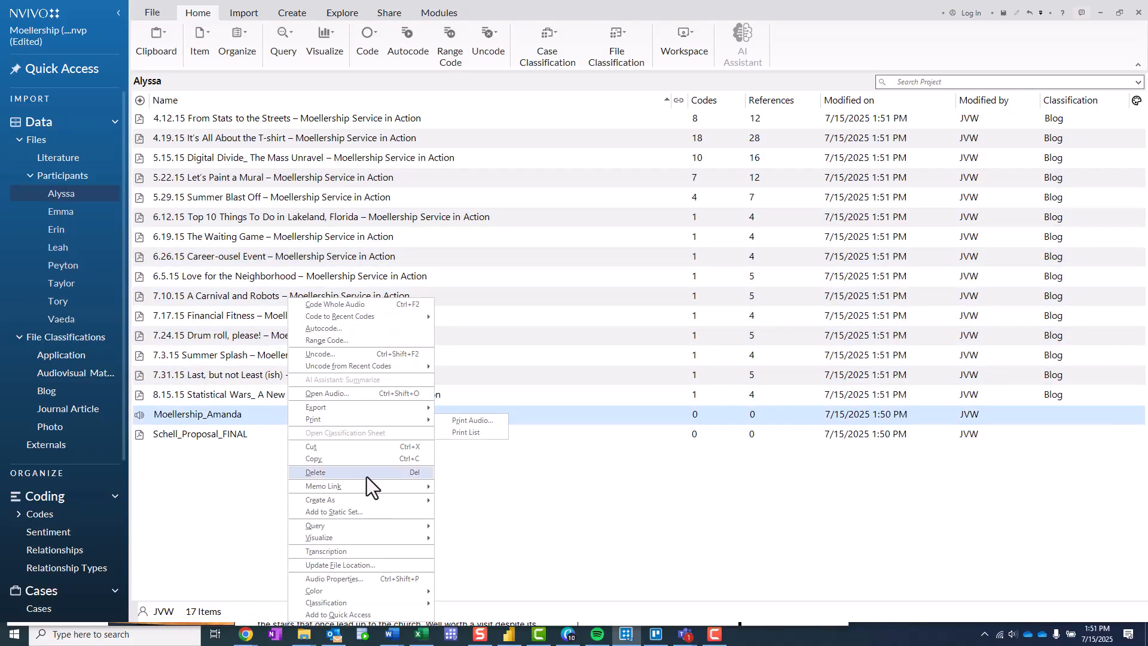
pyautogui.moveTo(357, 605)
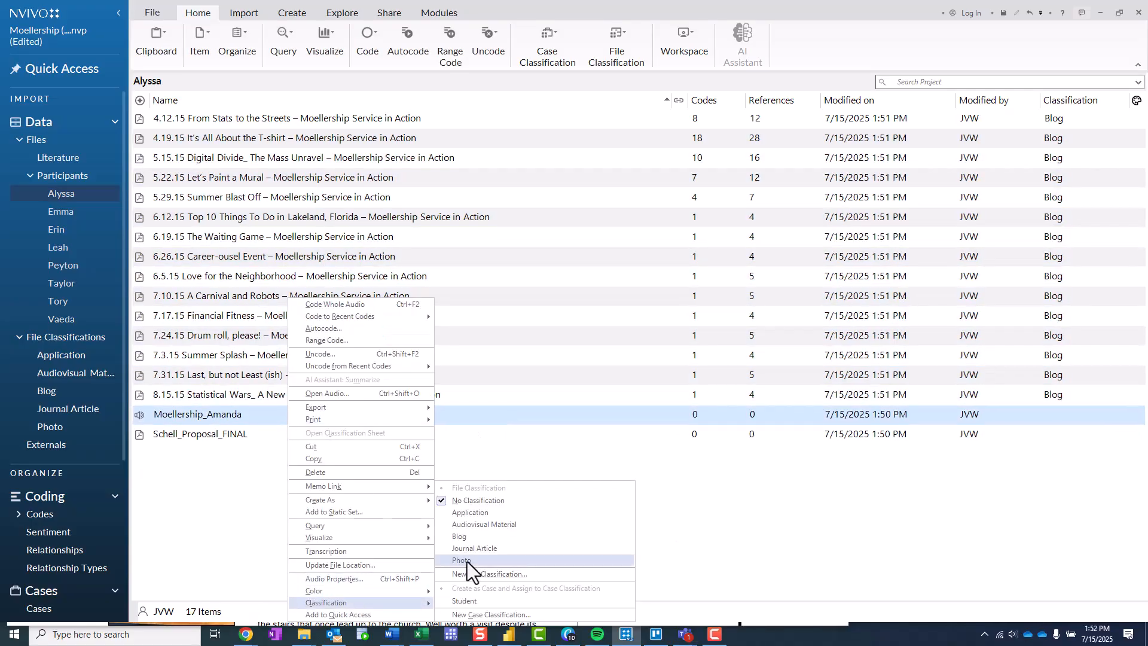
pyautogui.click(507, 525)
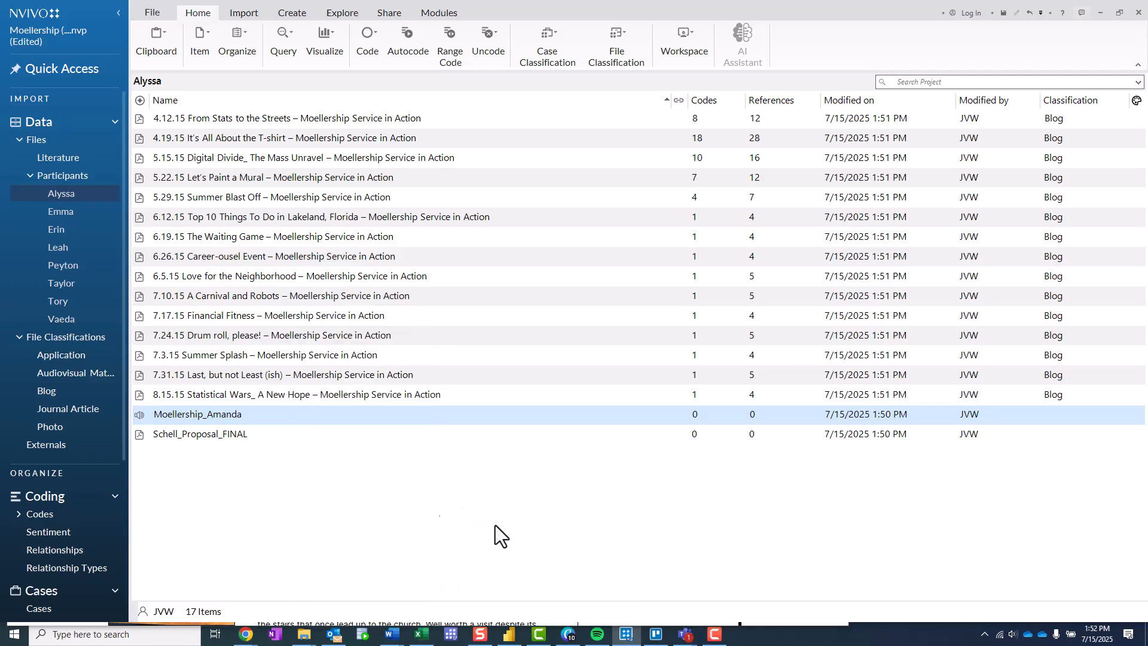
# - Assign the Application file classification to the final proposal PDF in the first participant's folder
pyautogui.click(264, 433)
pyautogui.rightClick(264, 433)
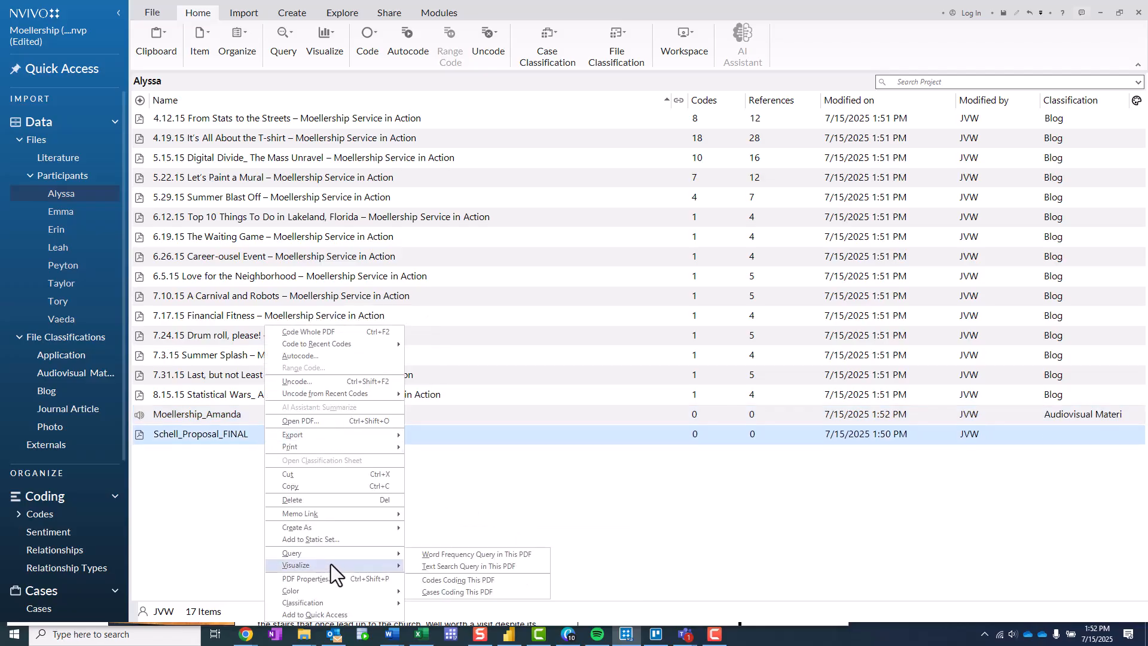
pyautogui.moveTo(362, 601)
pyautogui.click(482, 512)
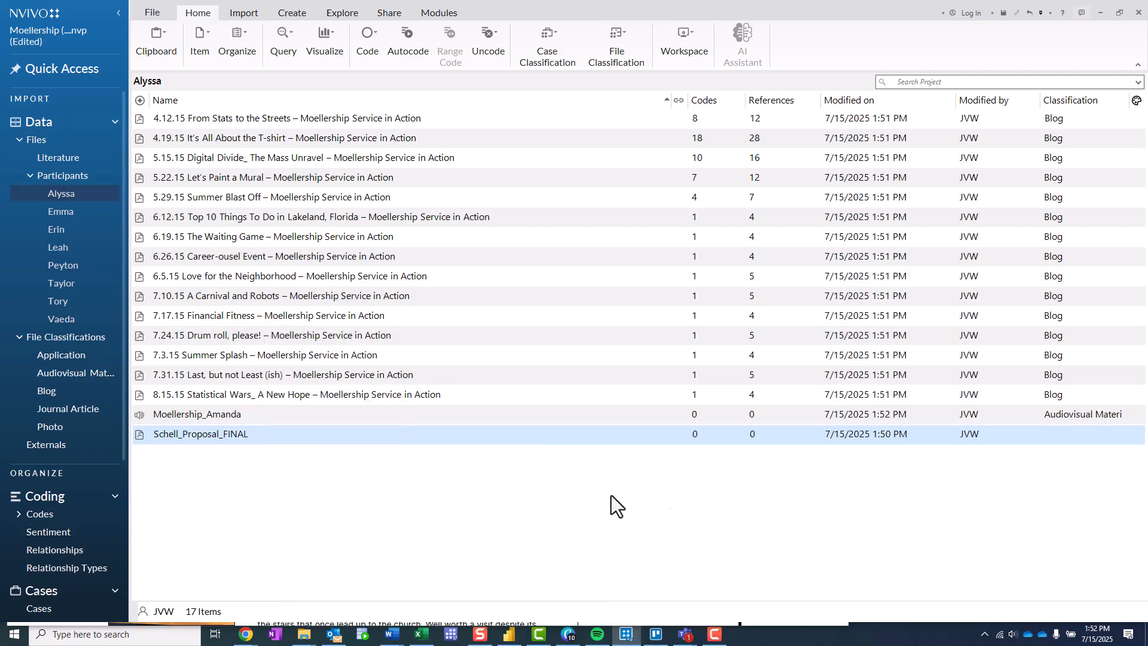
# - Review which files are assigned to the Application, Audiovisual Material, Blog, Journal Article and Photo file classifications
pyautogui.click(21, 357)
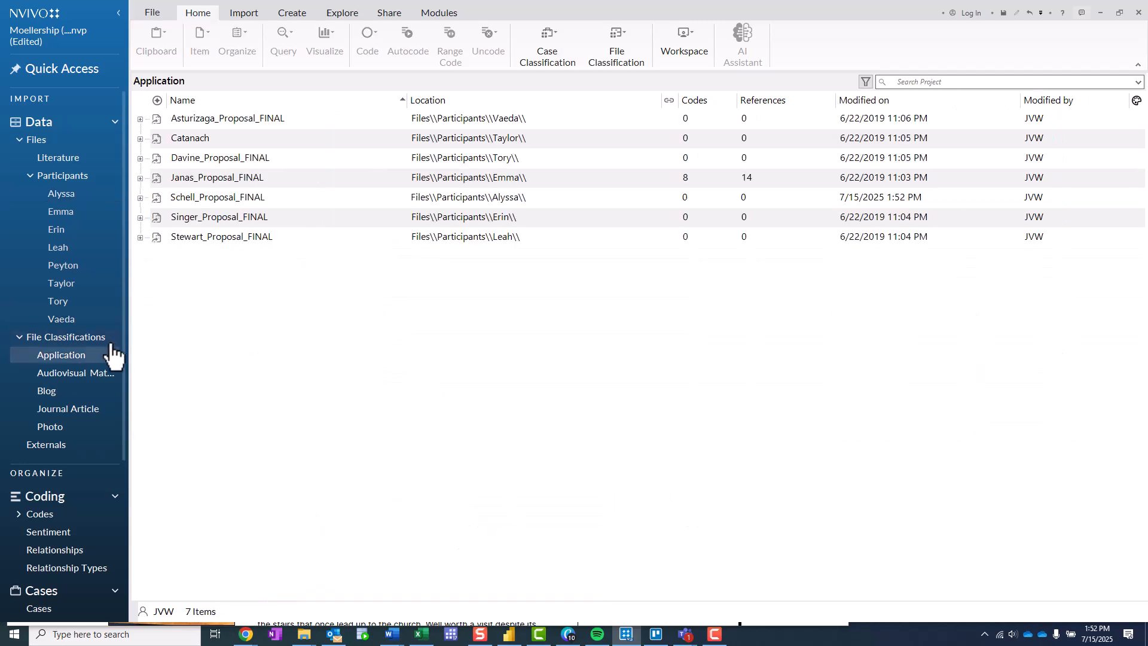
pyautogui.click(89, 339)
pyautogui.click(57, 357)
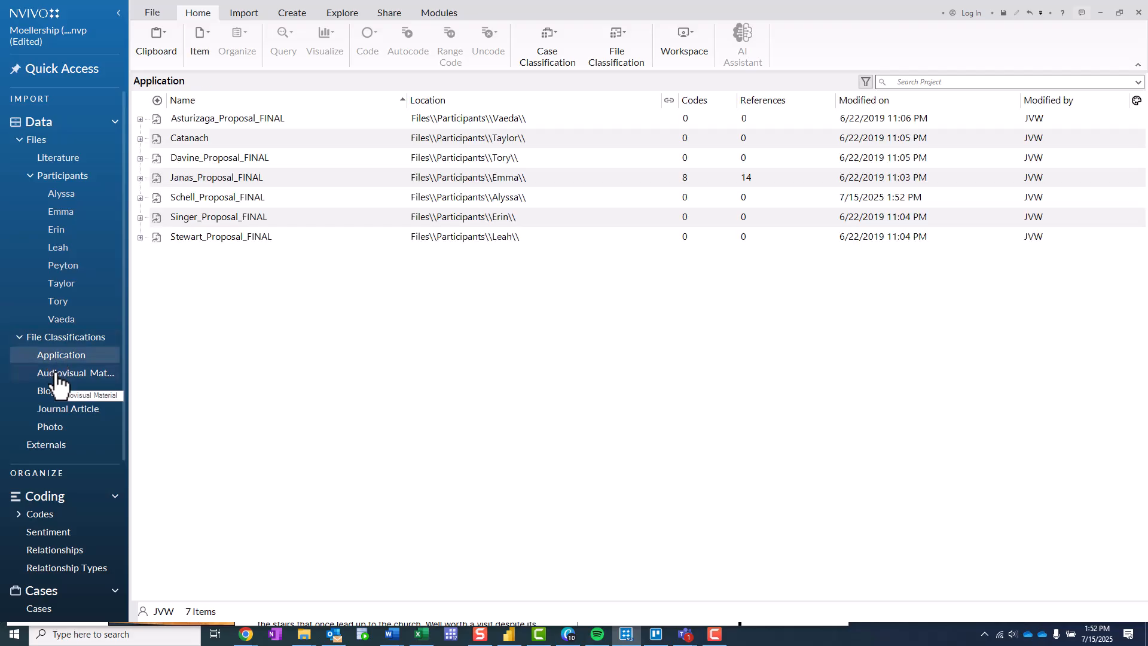
pyautogui.click(23, 373)
pyautogui.click(42, 392)
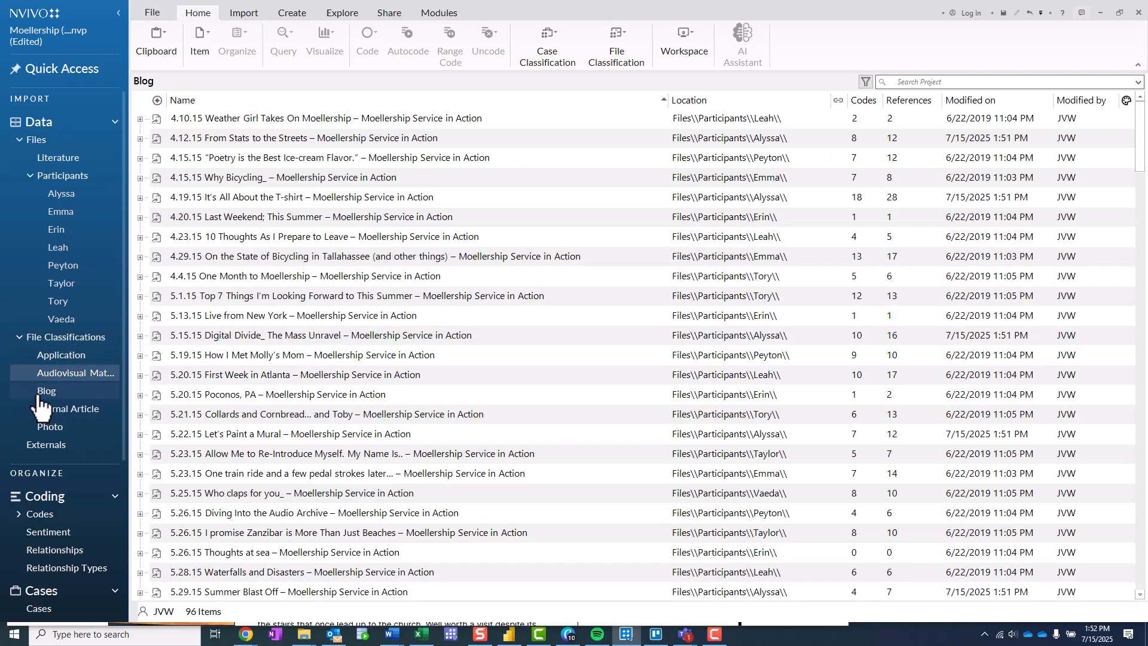
pyautogui.scroll(-6, 376, 324)
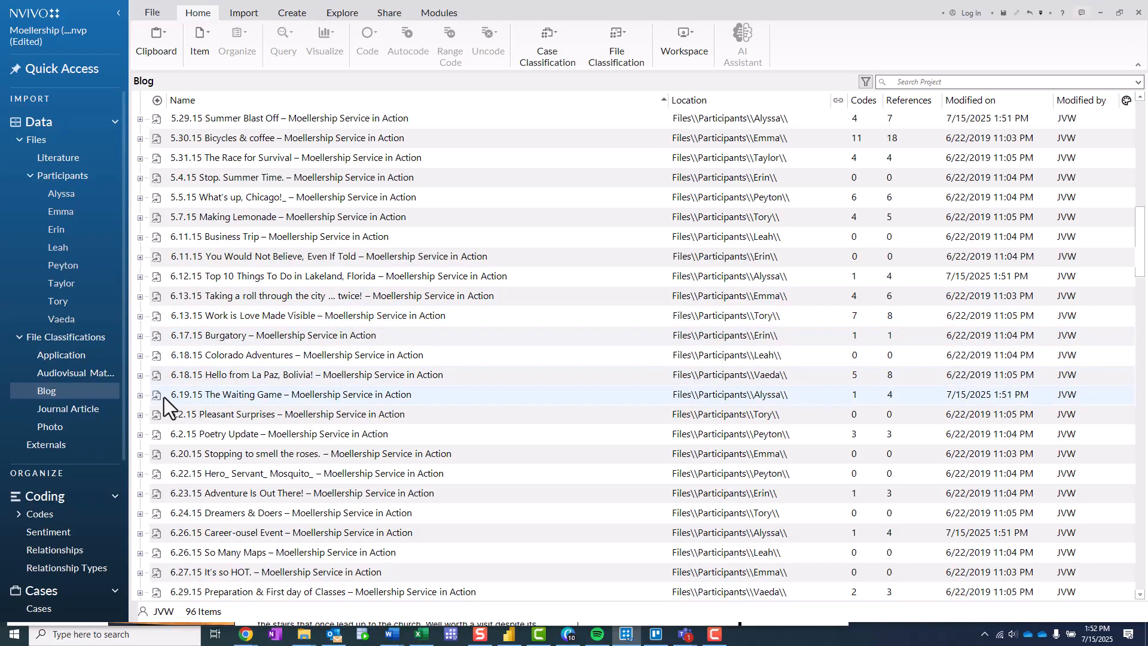
pyautogui.click(90, 408)
pyautogui.click(49, 426)
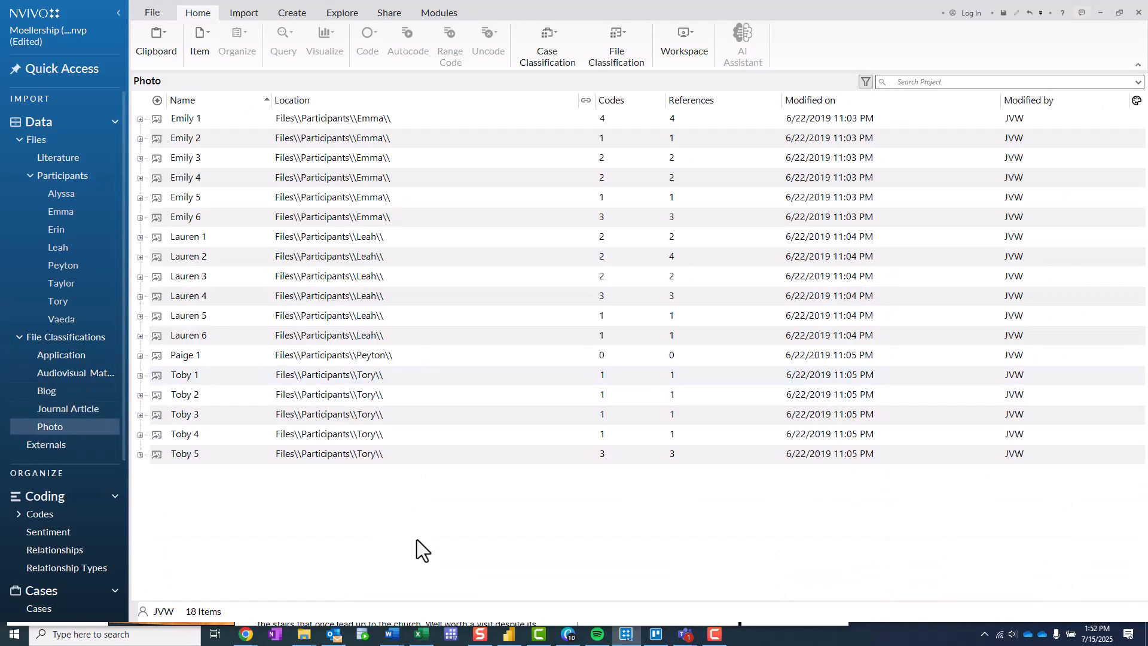